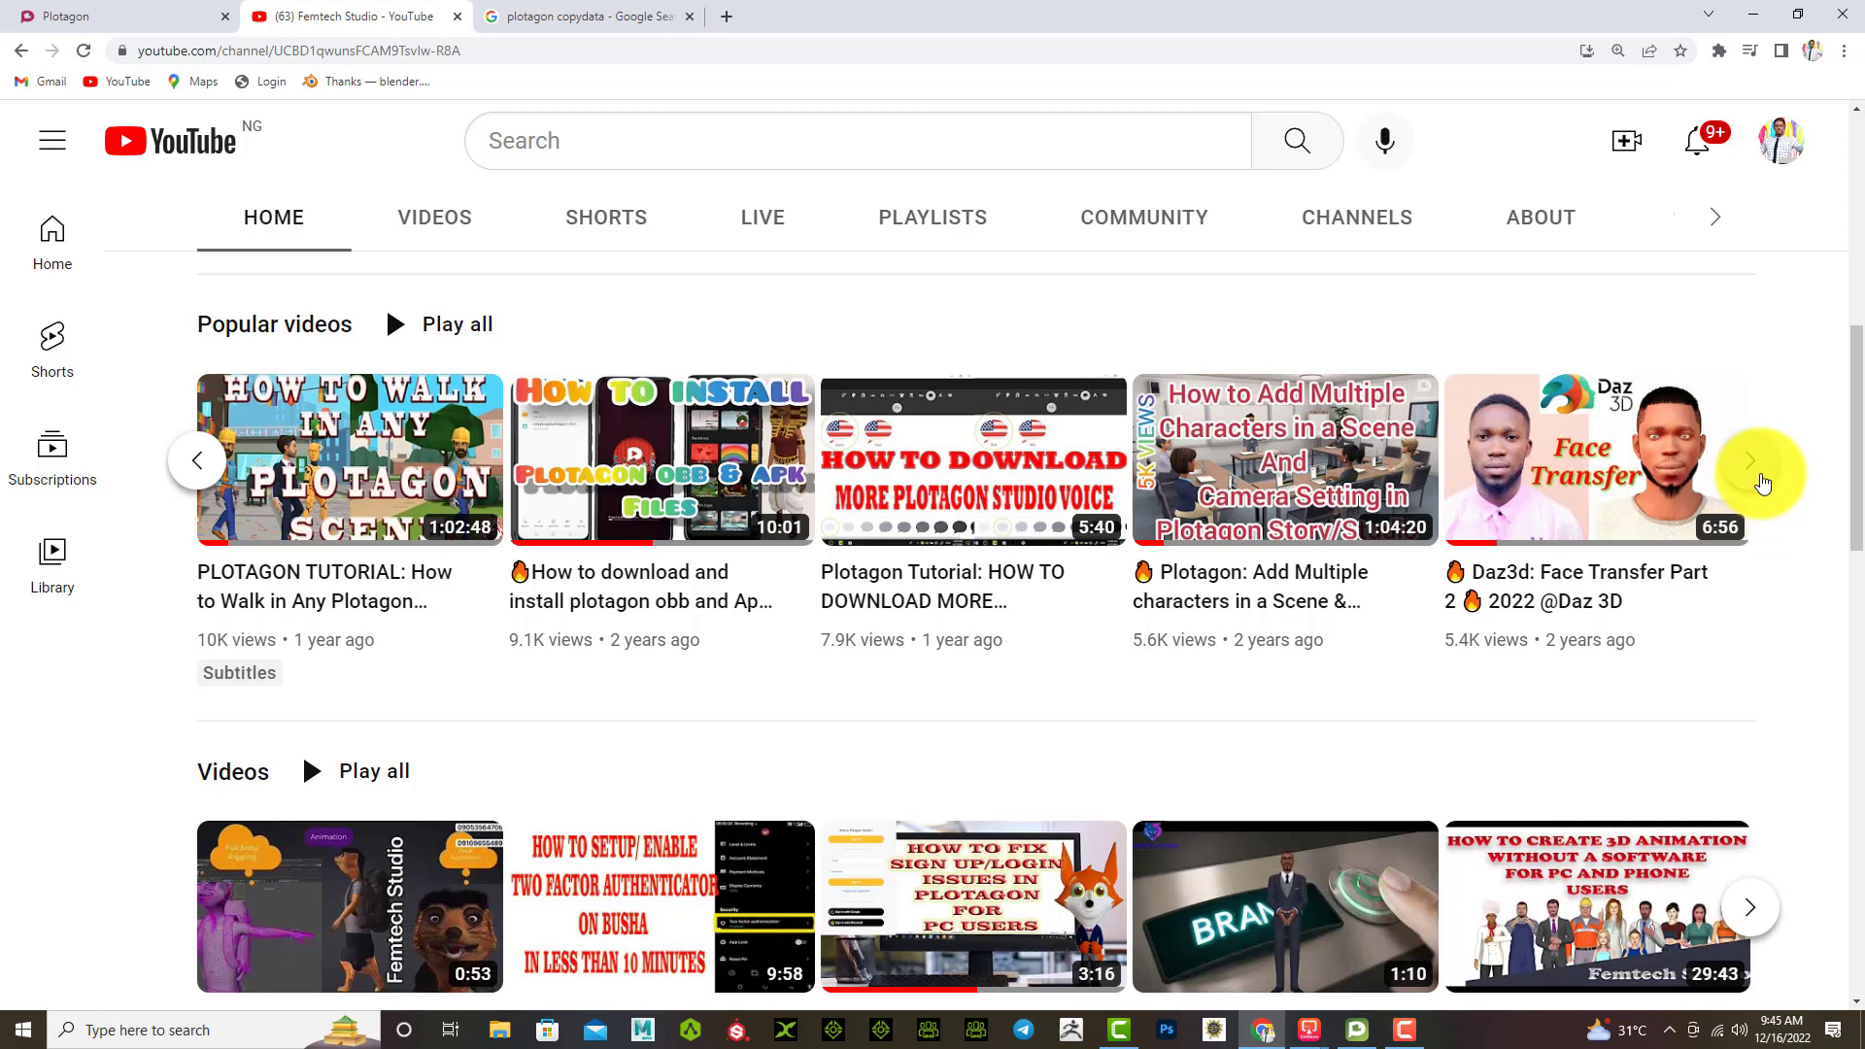
# Step: Open the Plotagon login page in a new tab, then view the Mobile App page for Plotagon Story
pyautogui.click(148, 18)
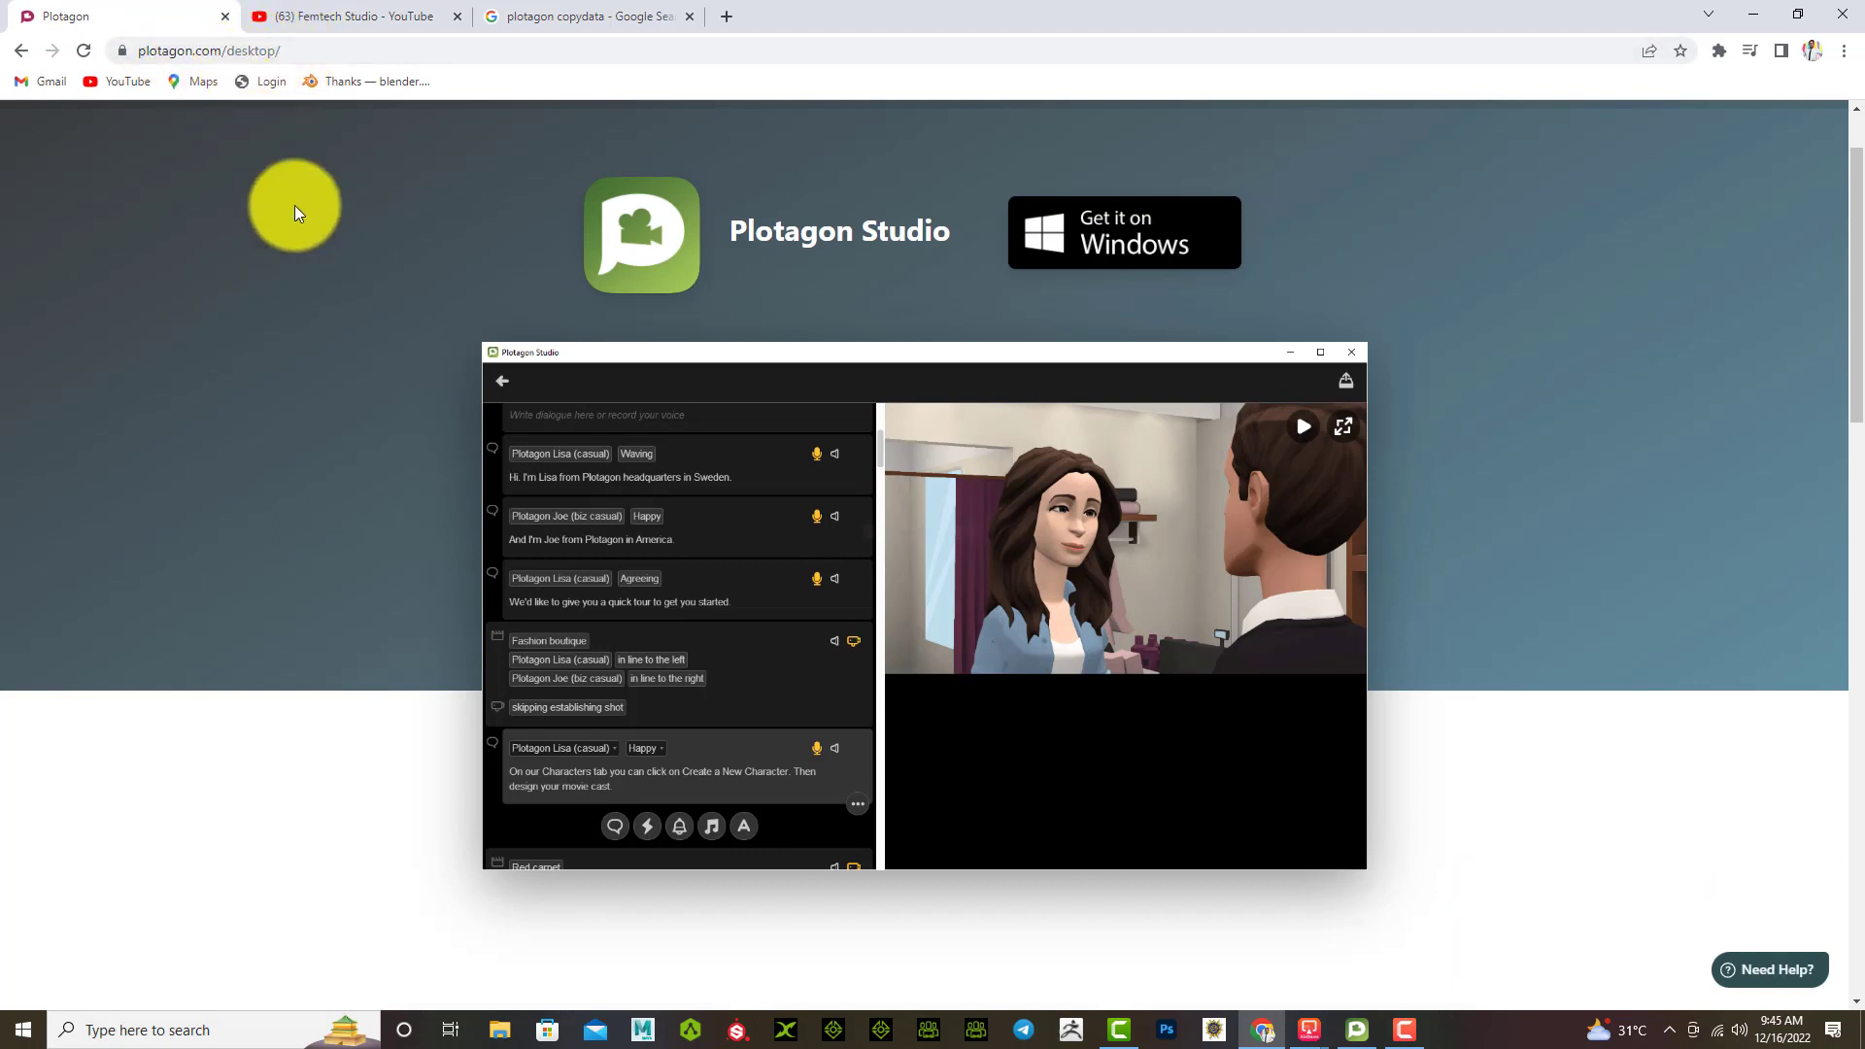
pyautogui.scroll(1, 372, 498)
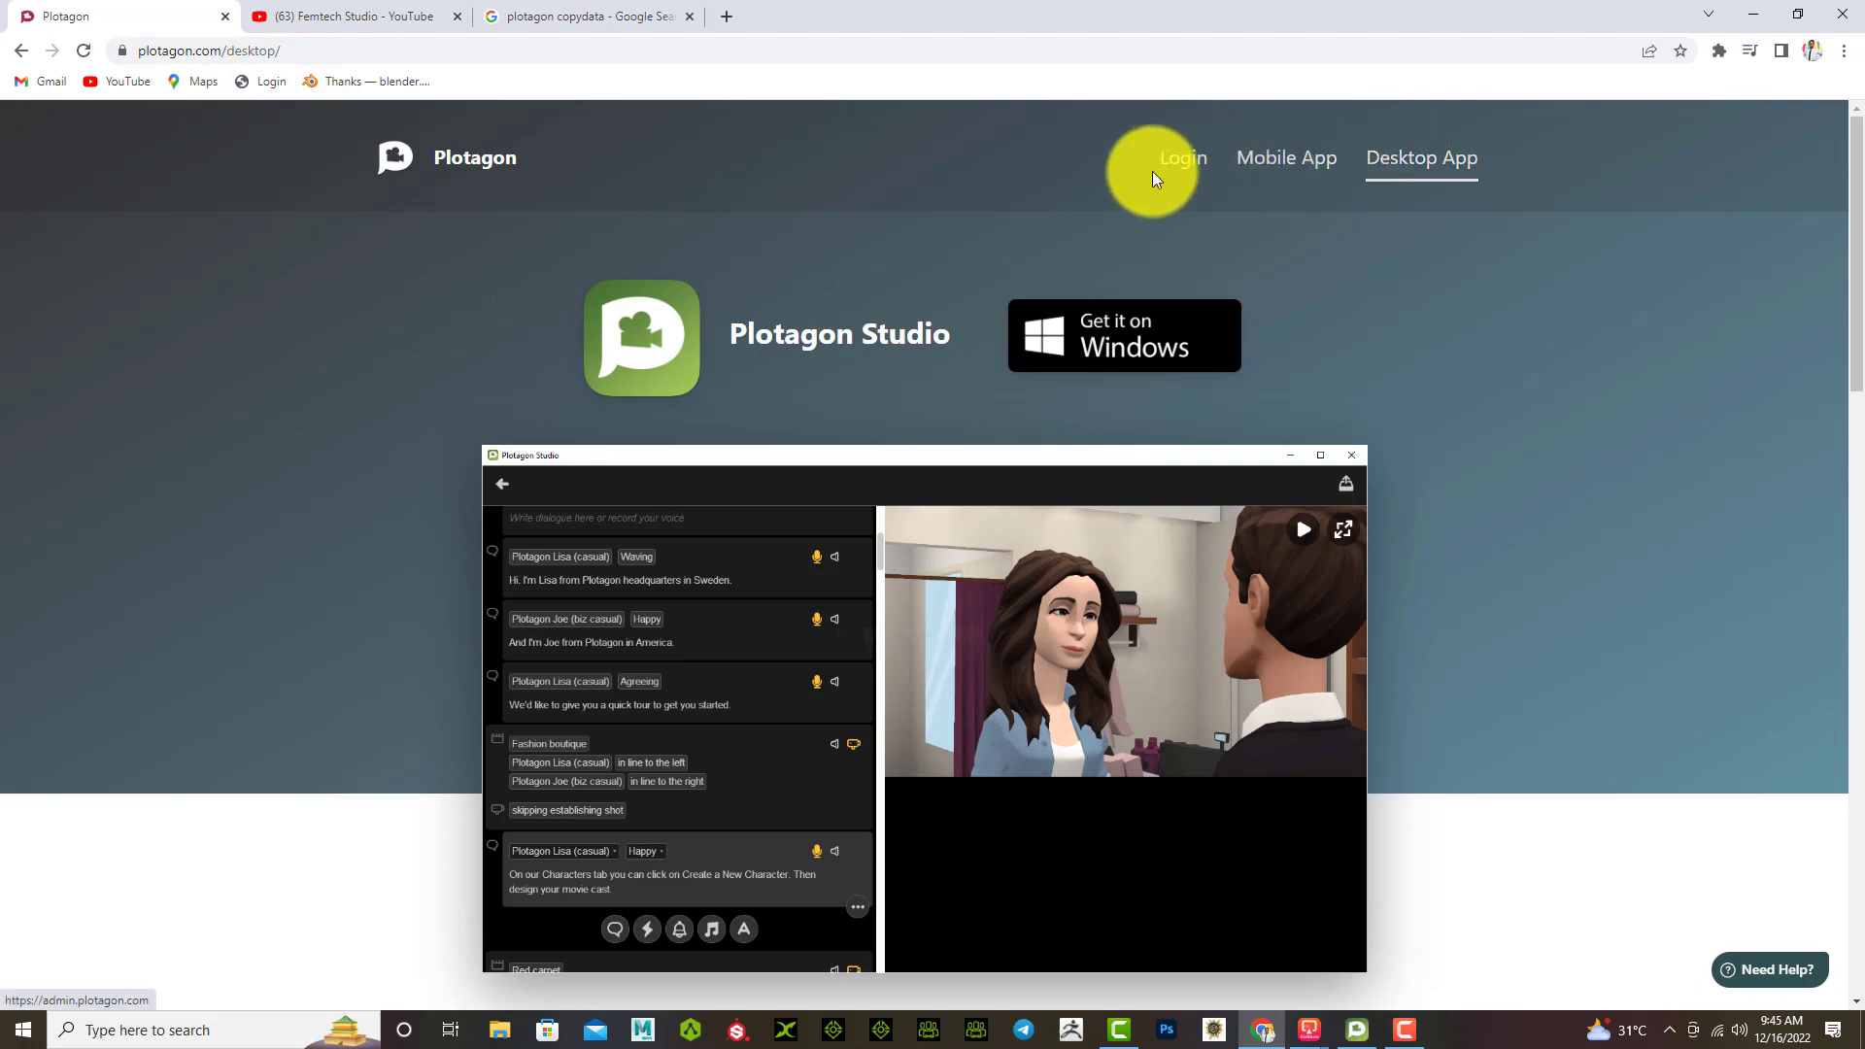
pyautogui.click(1184, 161)
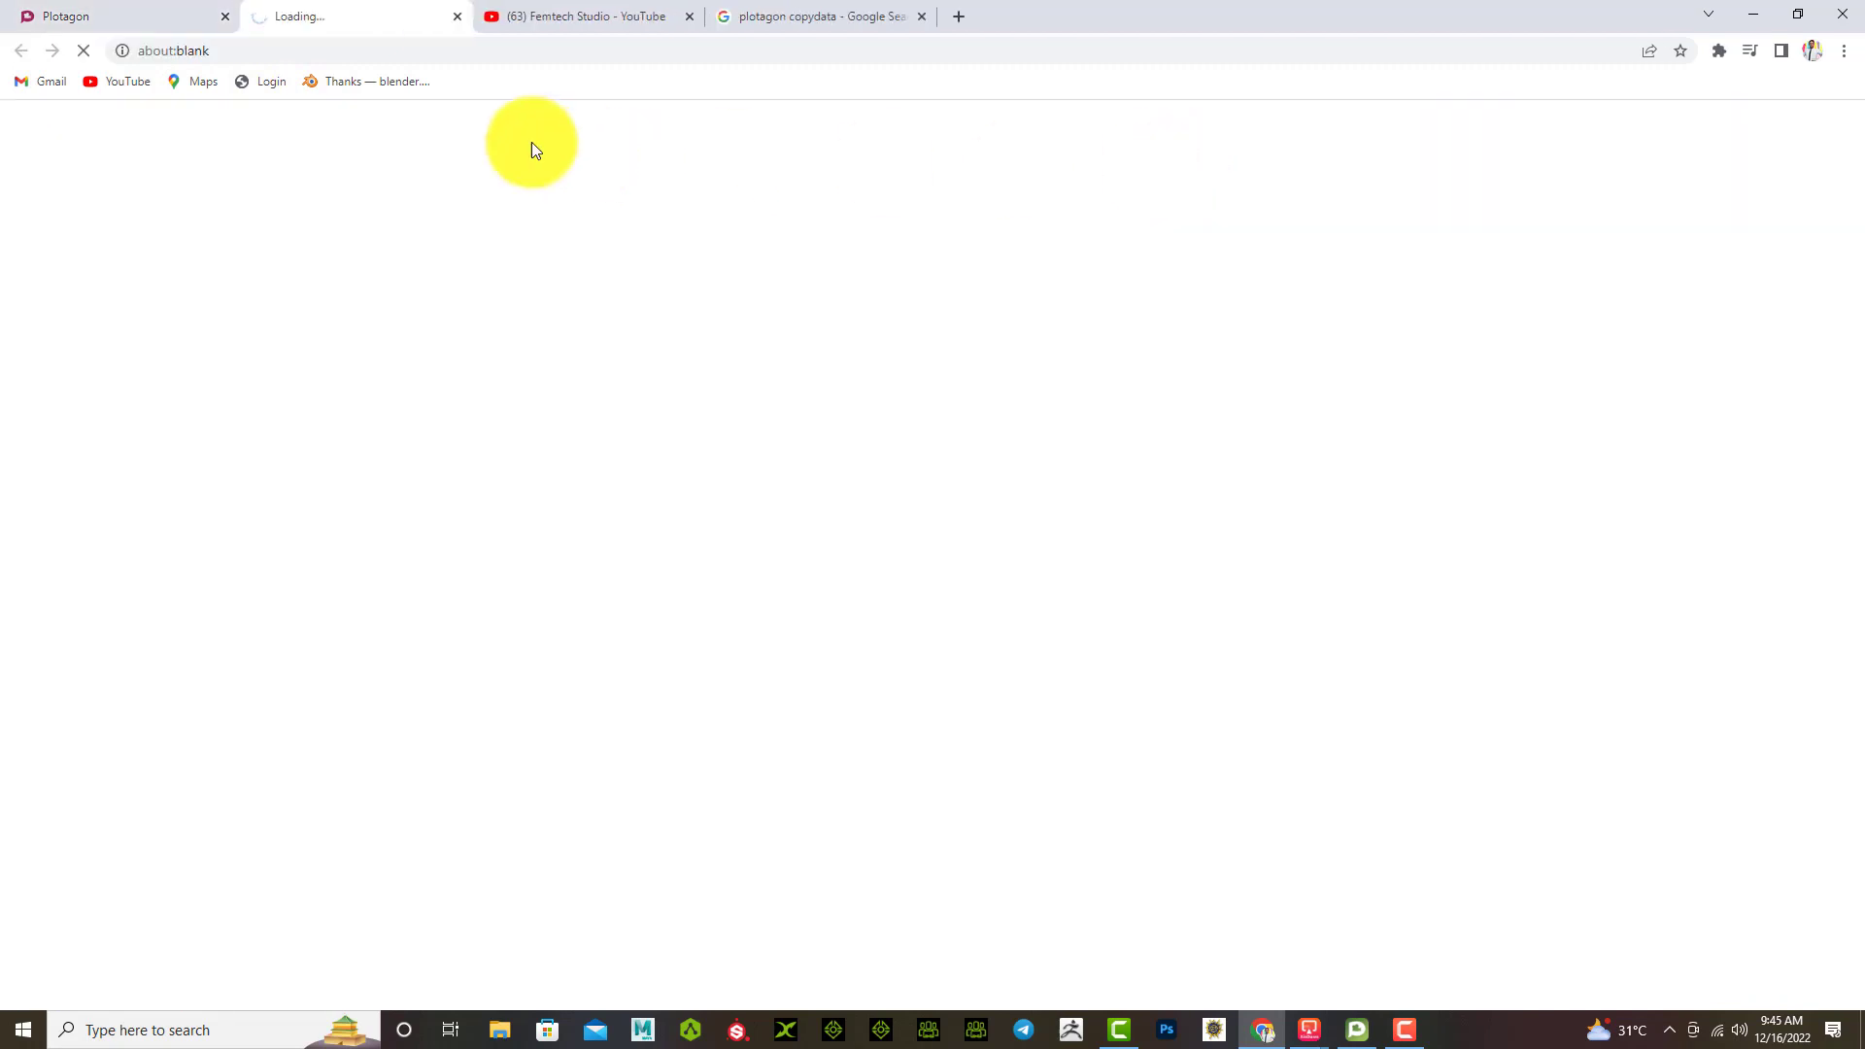
pyautogui.click(172, 15)
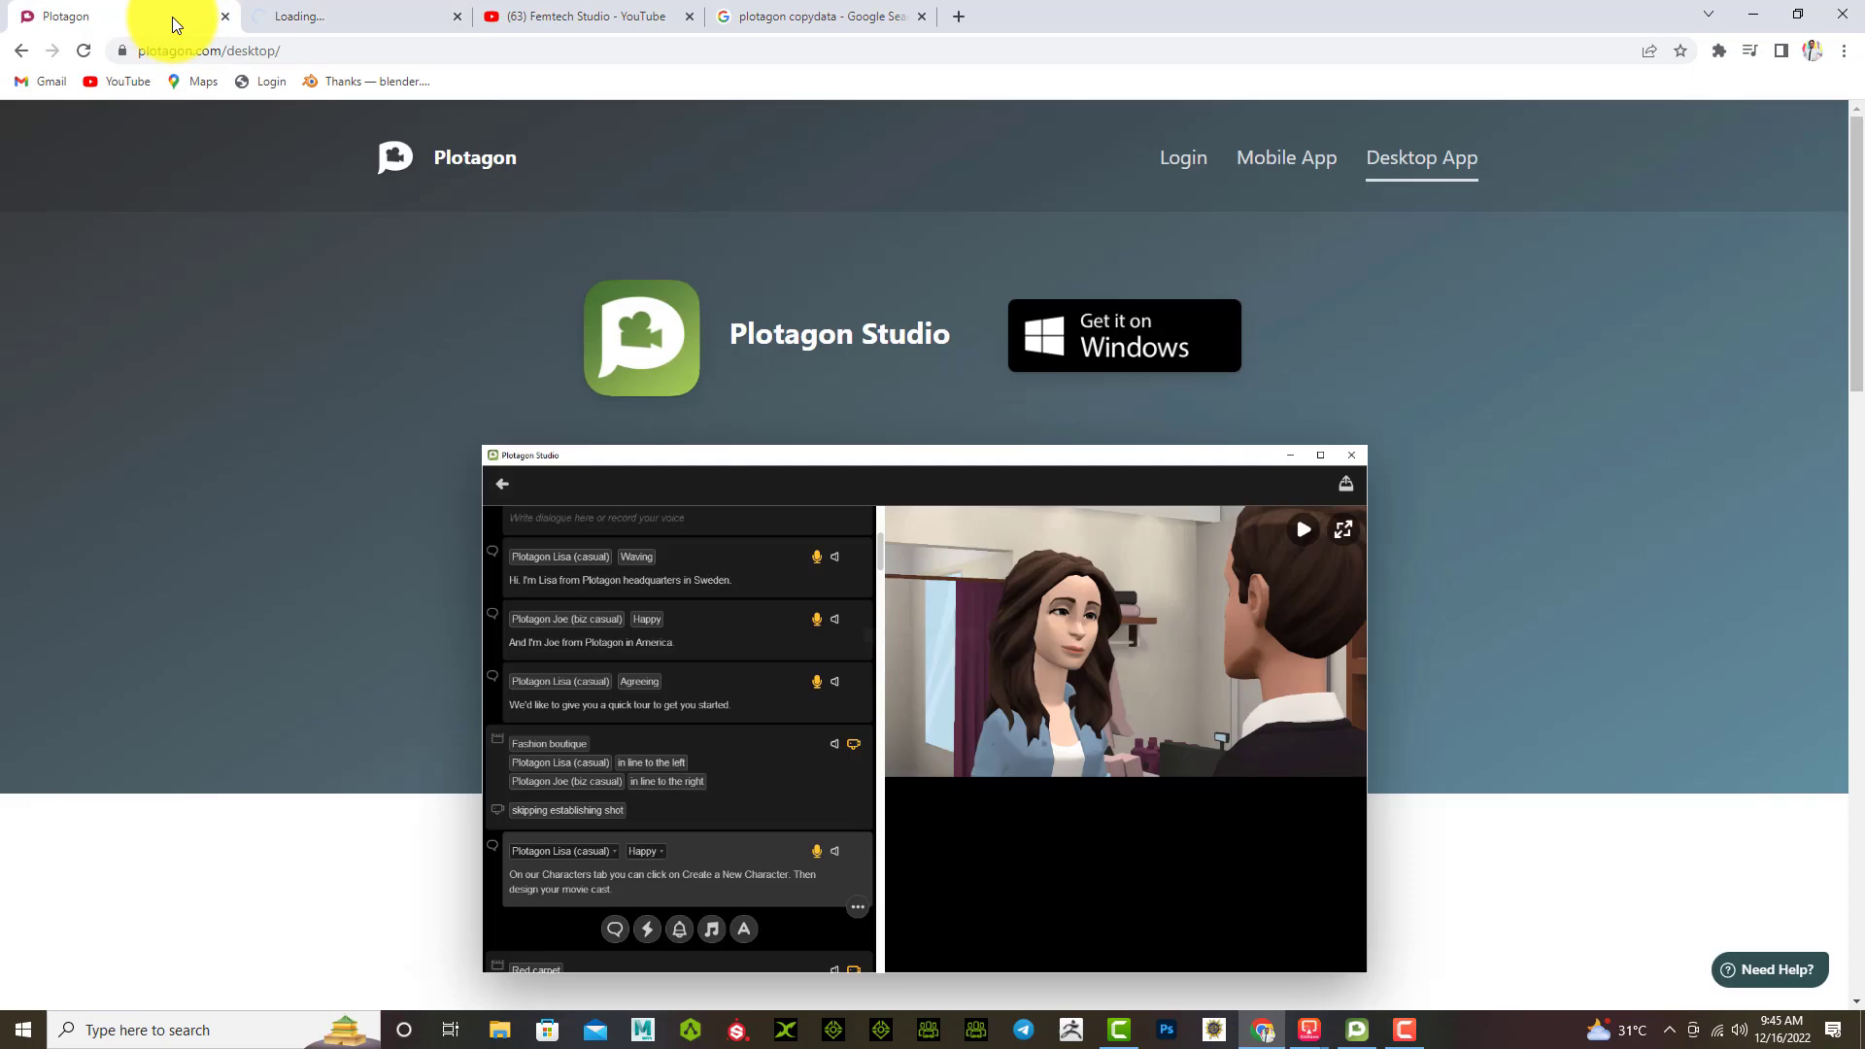
pyautogui.click(1277, 155)
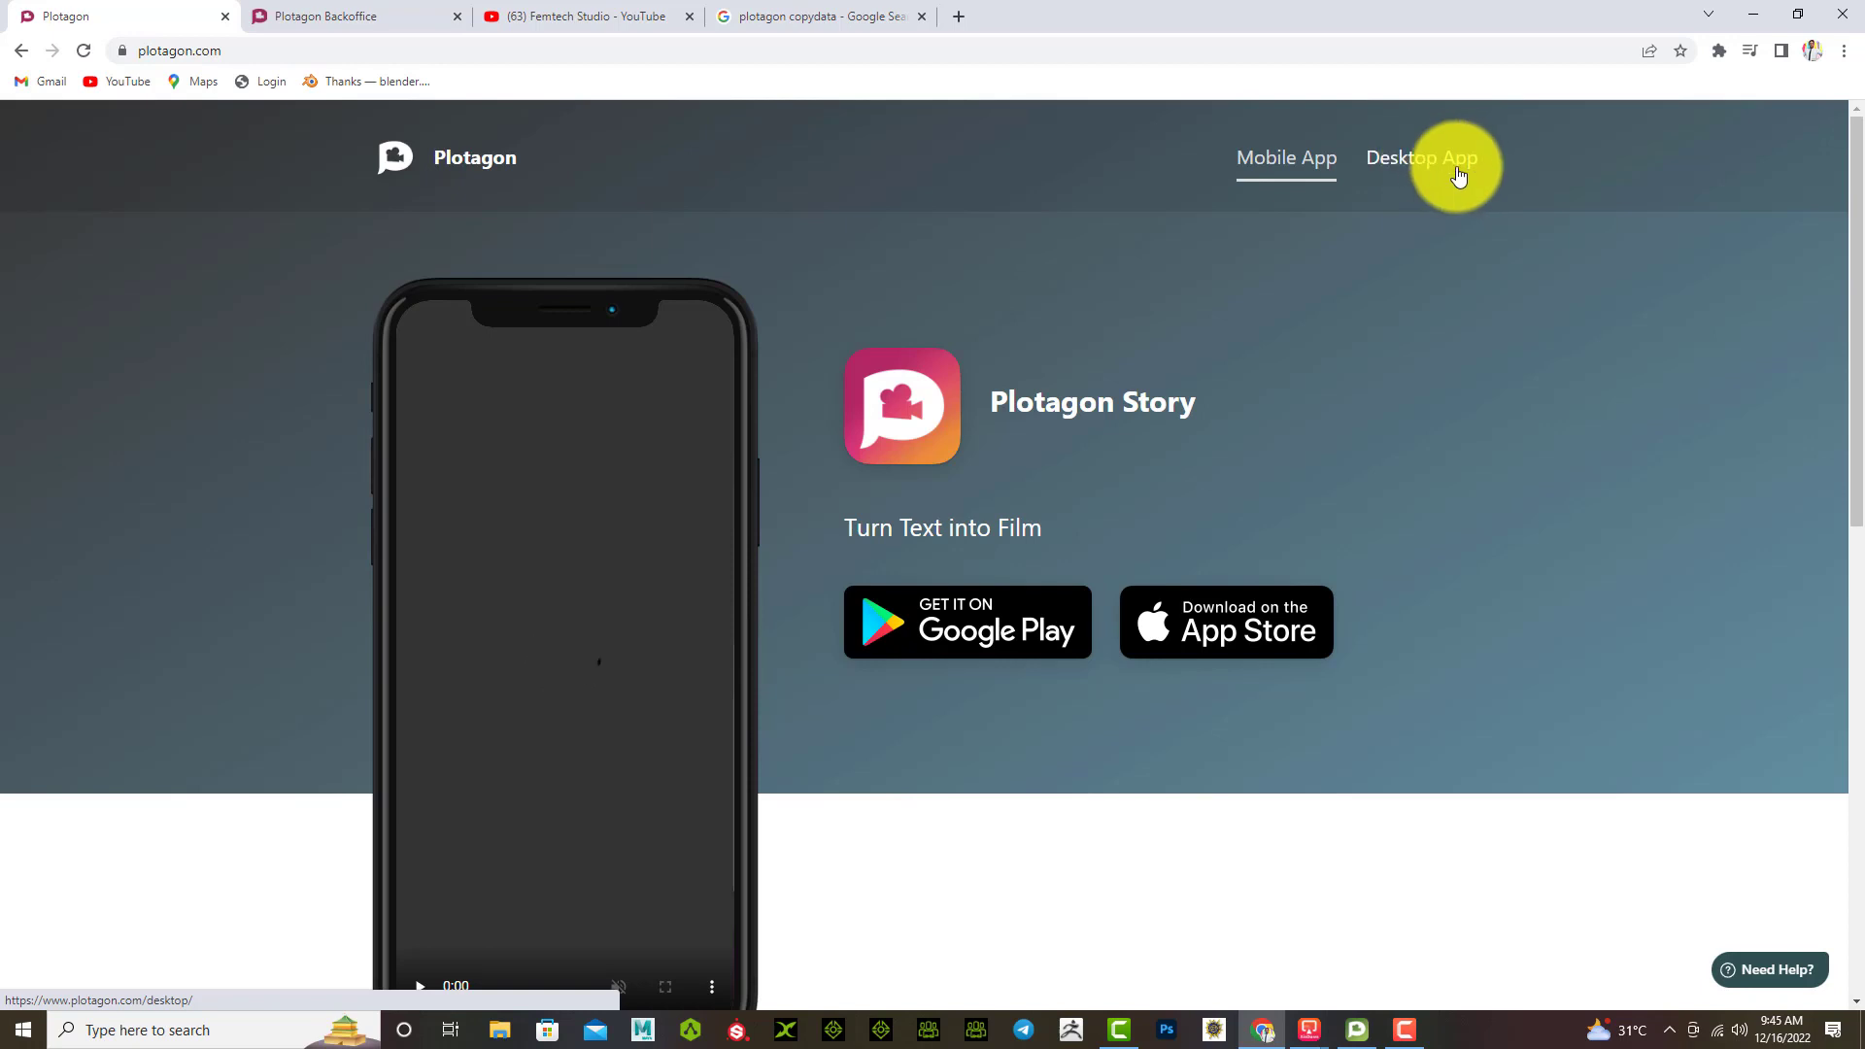
# Step: Scroll through Plotagon Studio's Desktop App features and pricing plans, then back to the top
pyautogui.click(1438, 168)
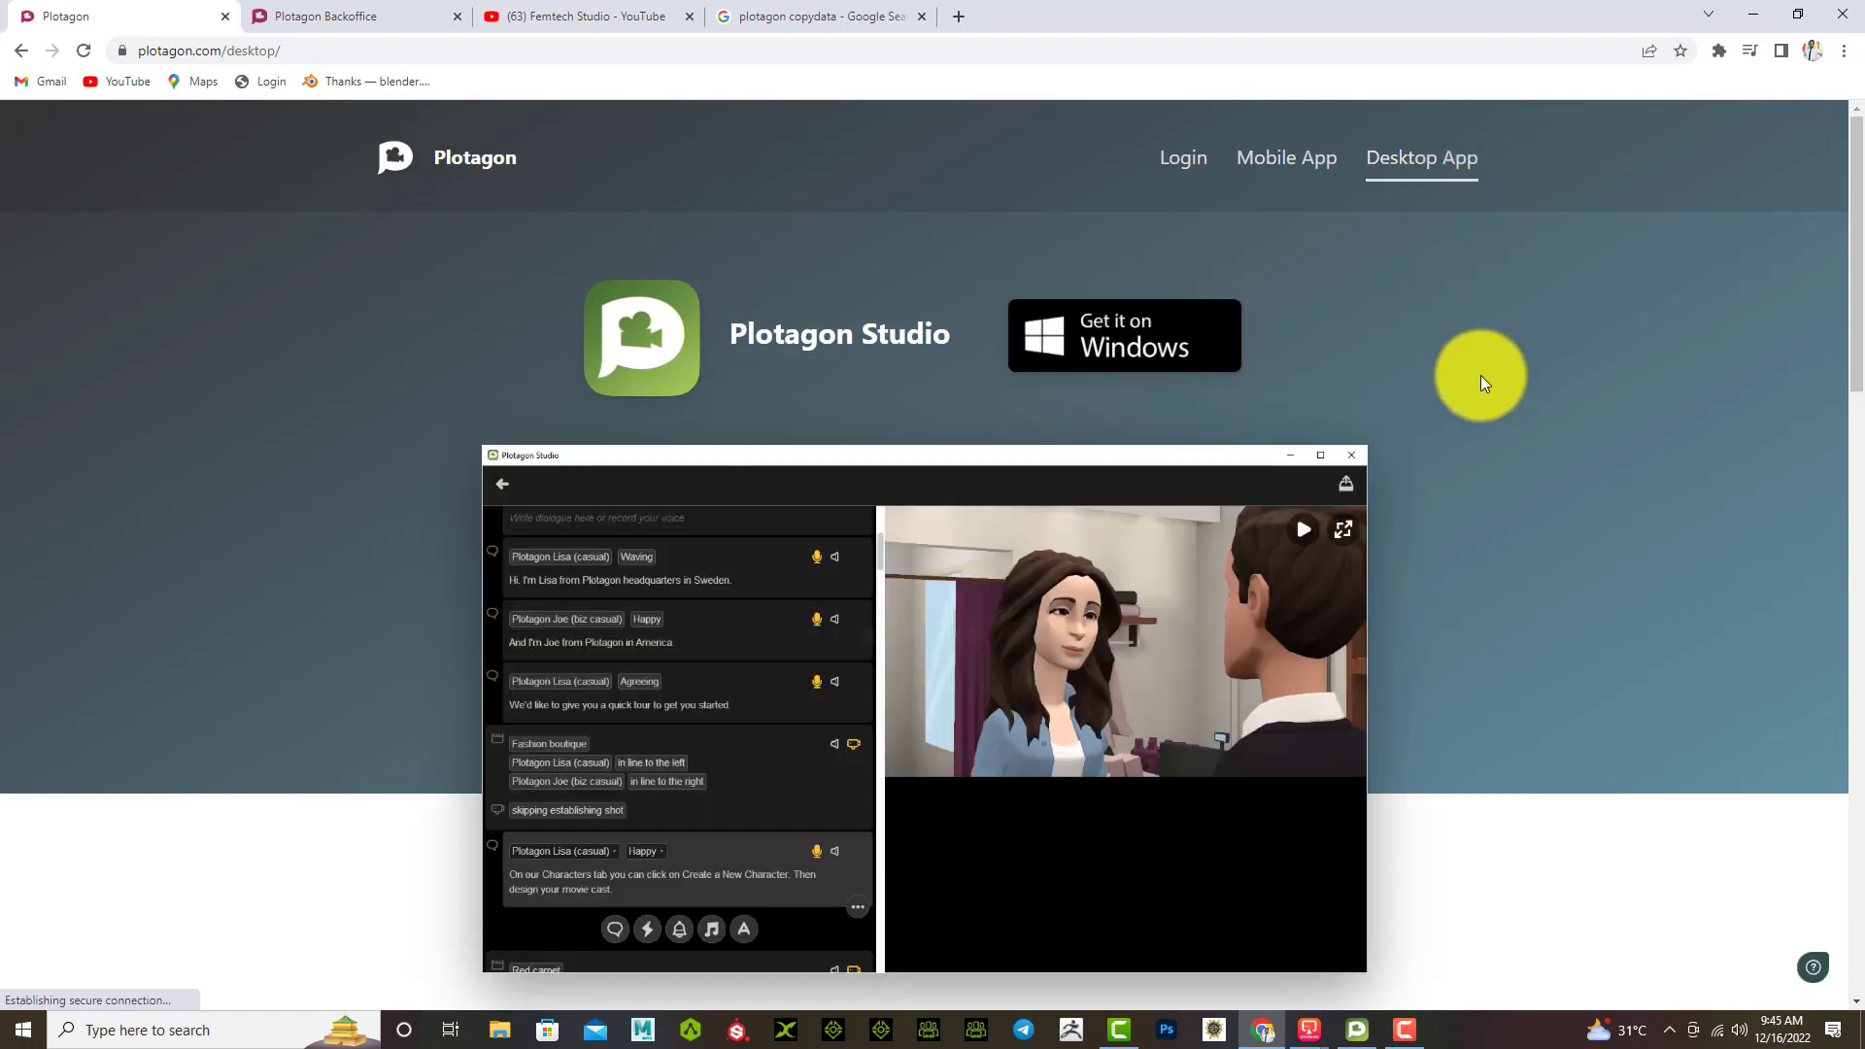
pyautogui.scroll(-5, 1489, 418)
pyautogui.scroll(-9, 1488, 417)
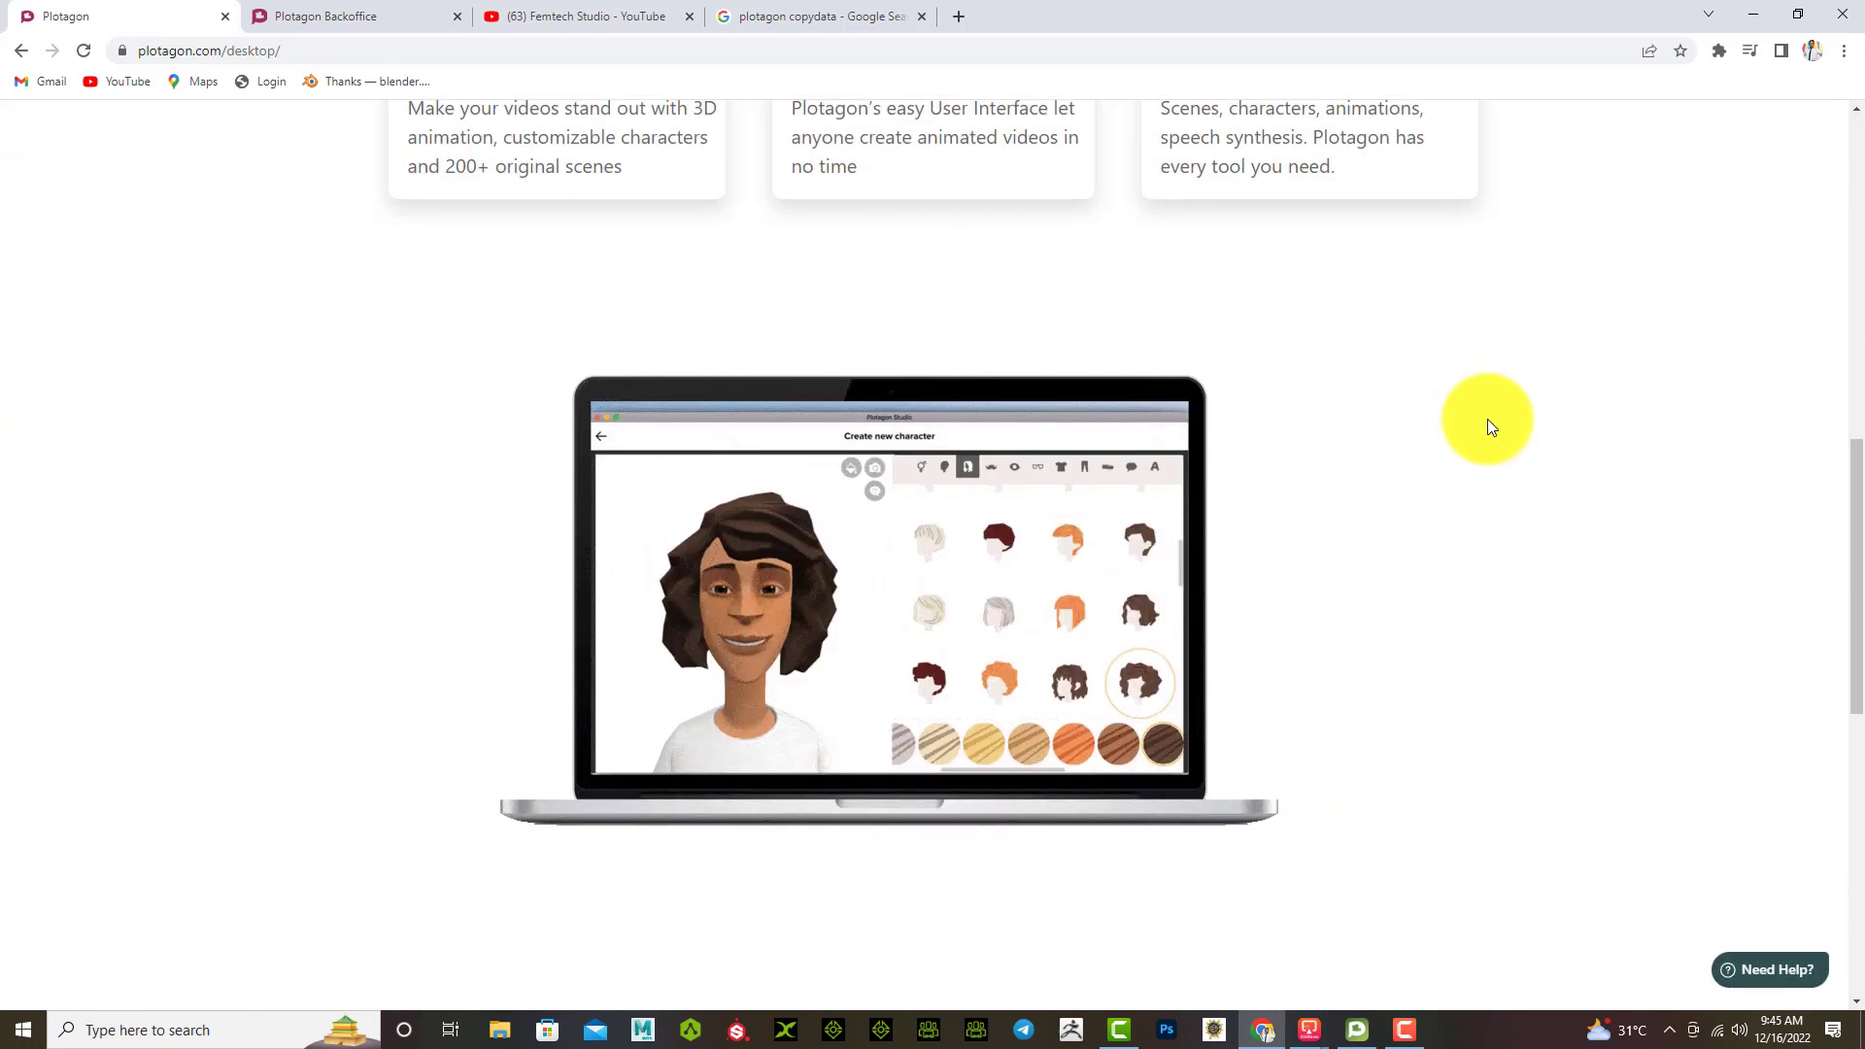
pyautogui.scroll(-4, 1491, 432)
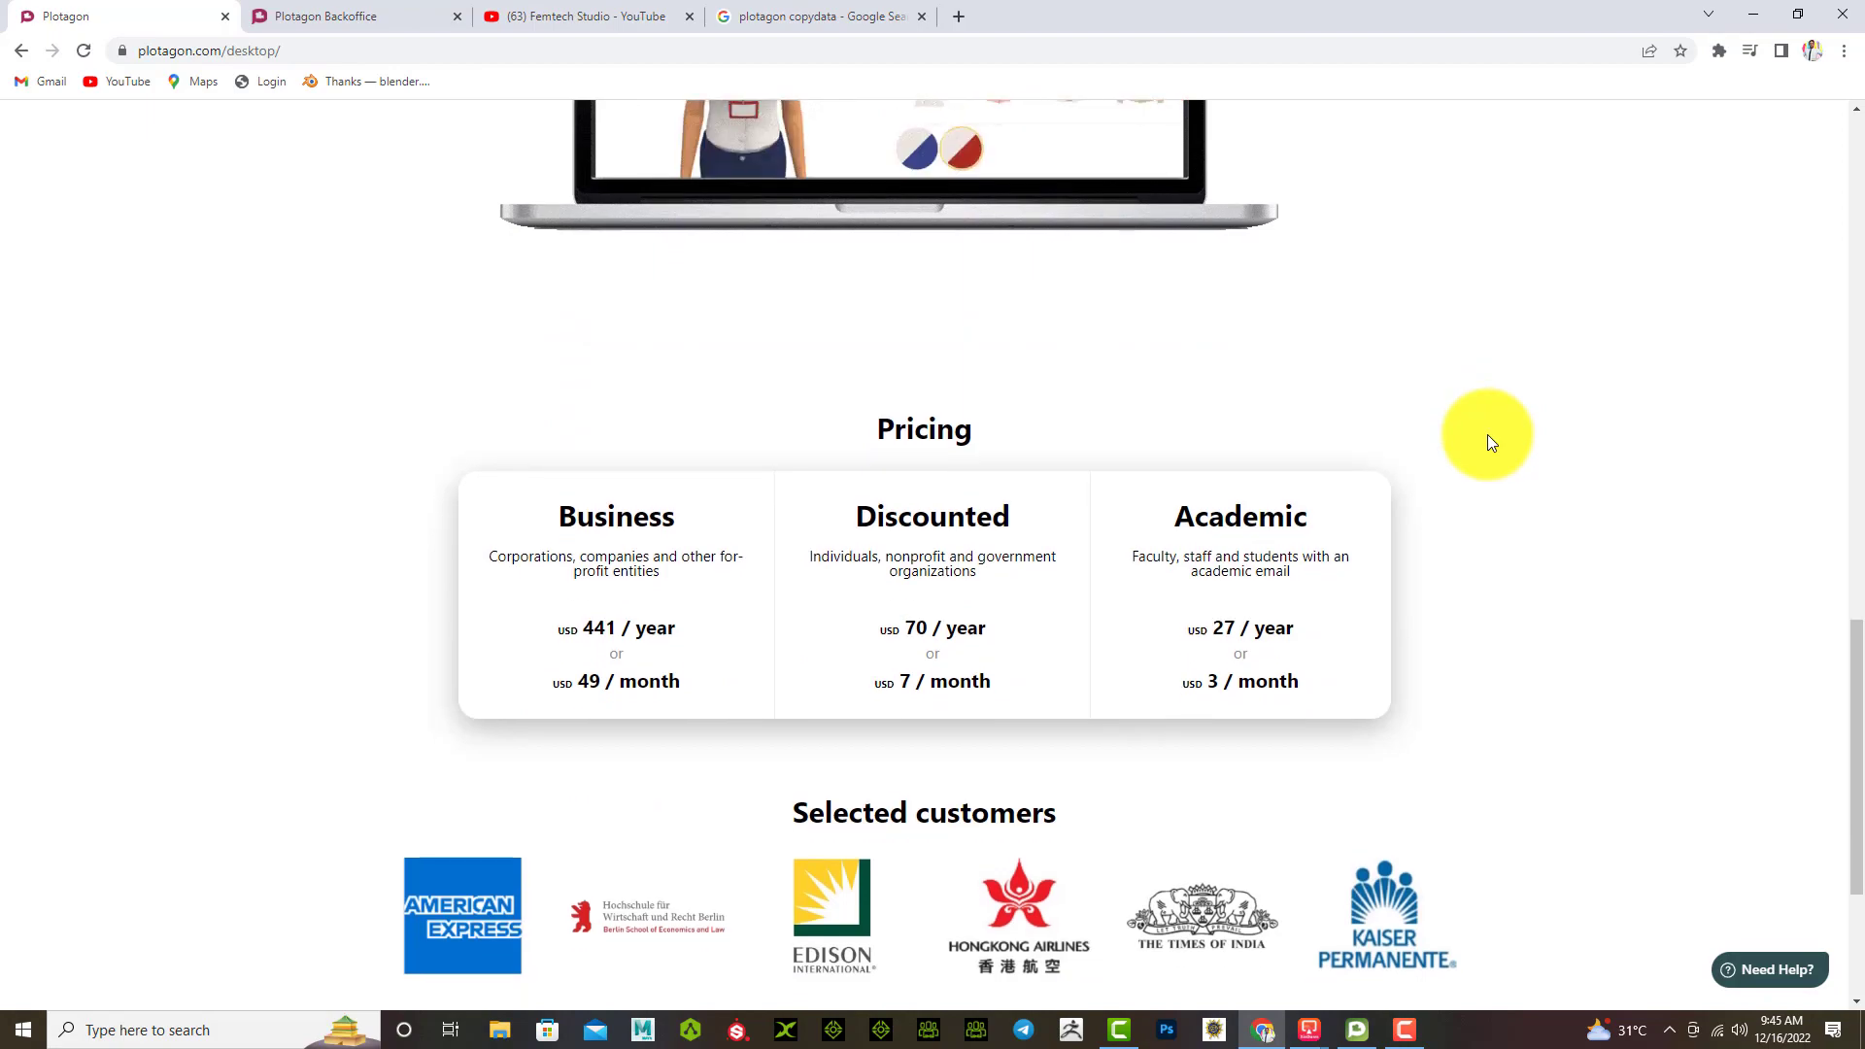
pyautogui.scroll(20, 1489, 434)
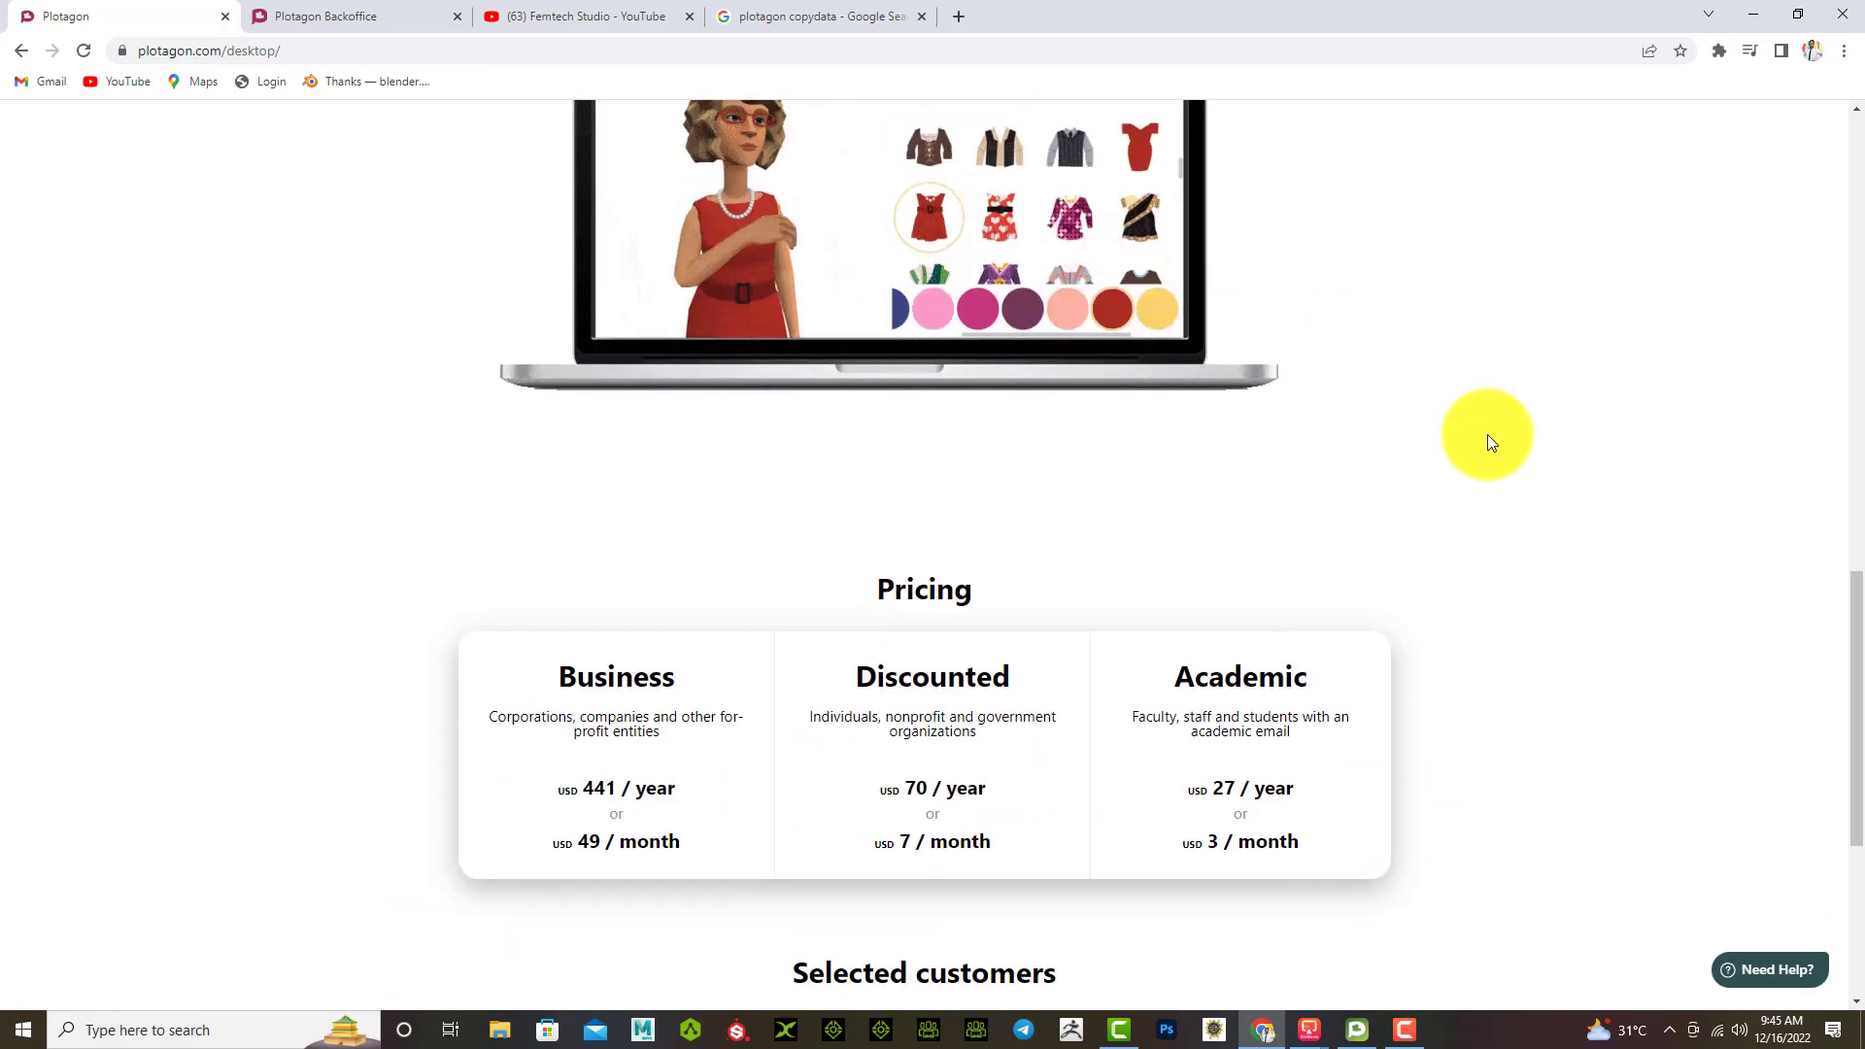
pyautogui.scroll(1, 1489, 435)
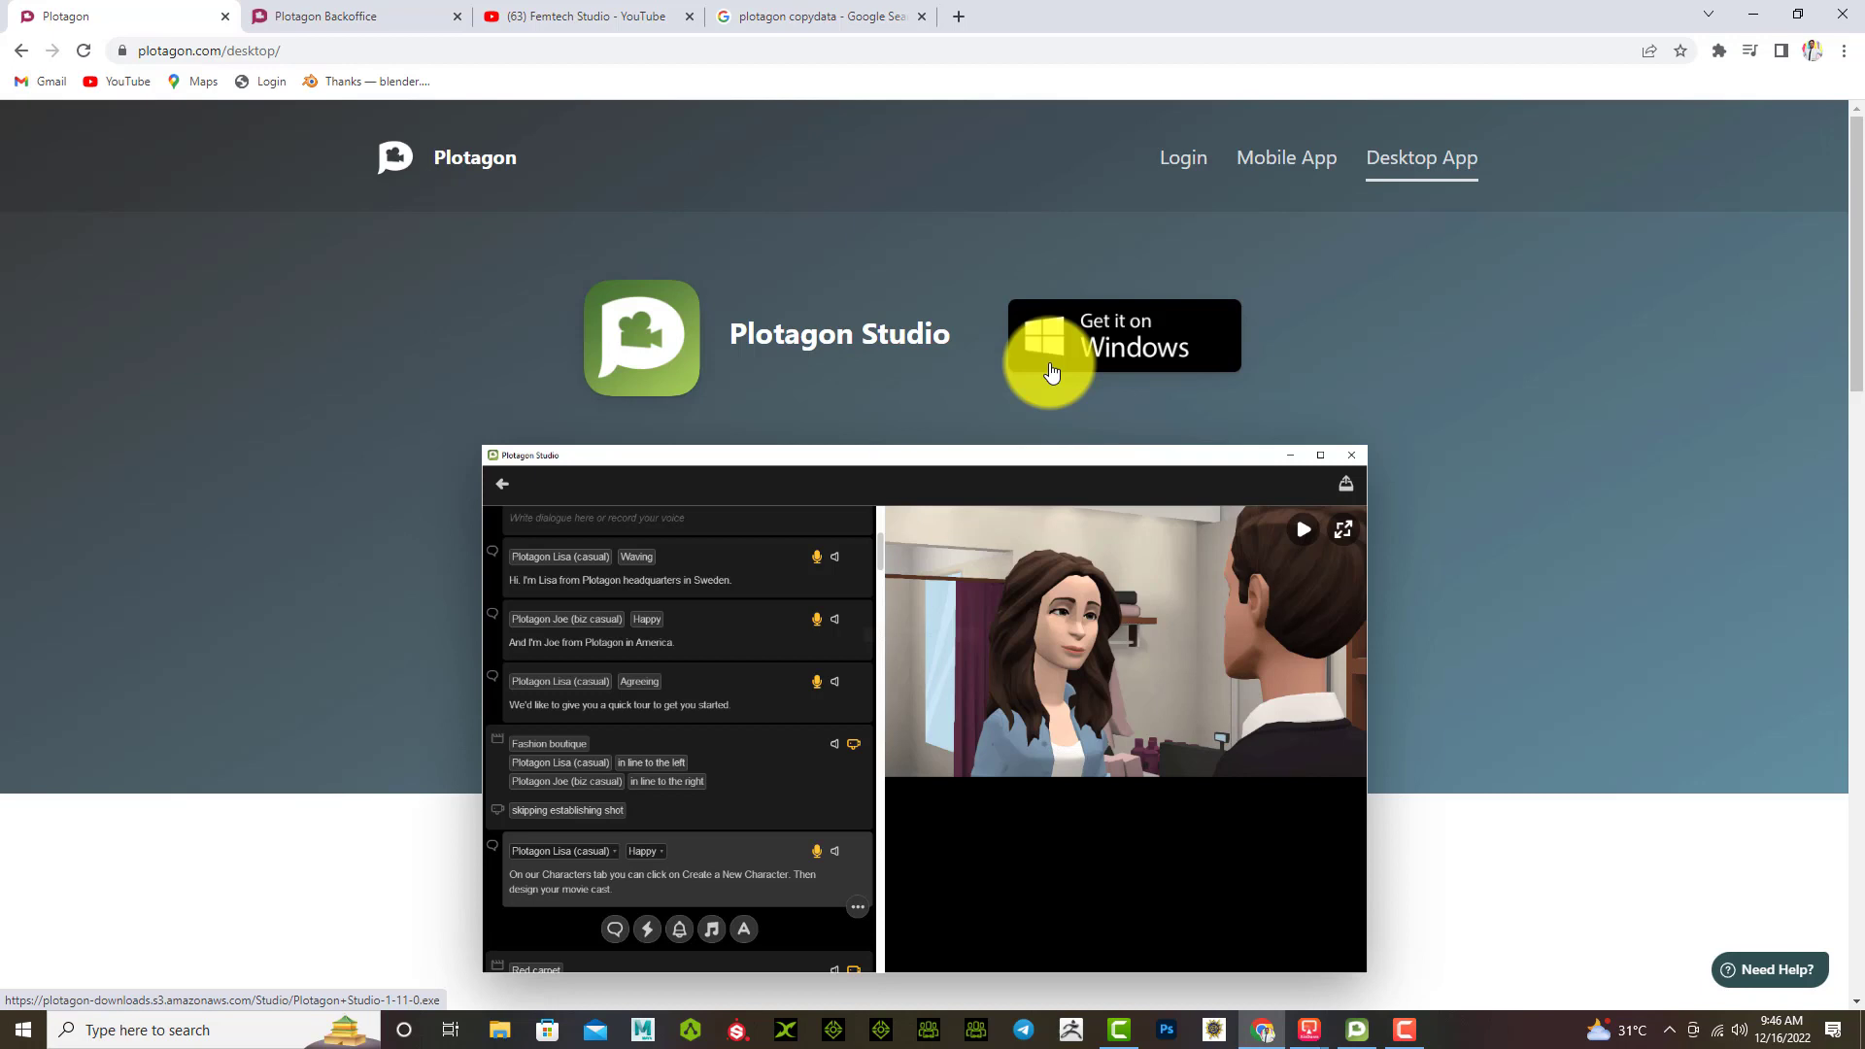
# Step: Download the Windows installer Plotagon+Studio-1-11-0.exe using the Get it on Windows button
pyautogui.click(1135, 345)
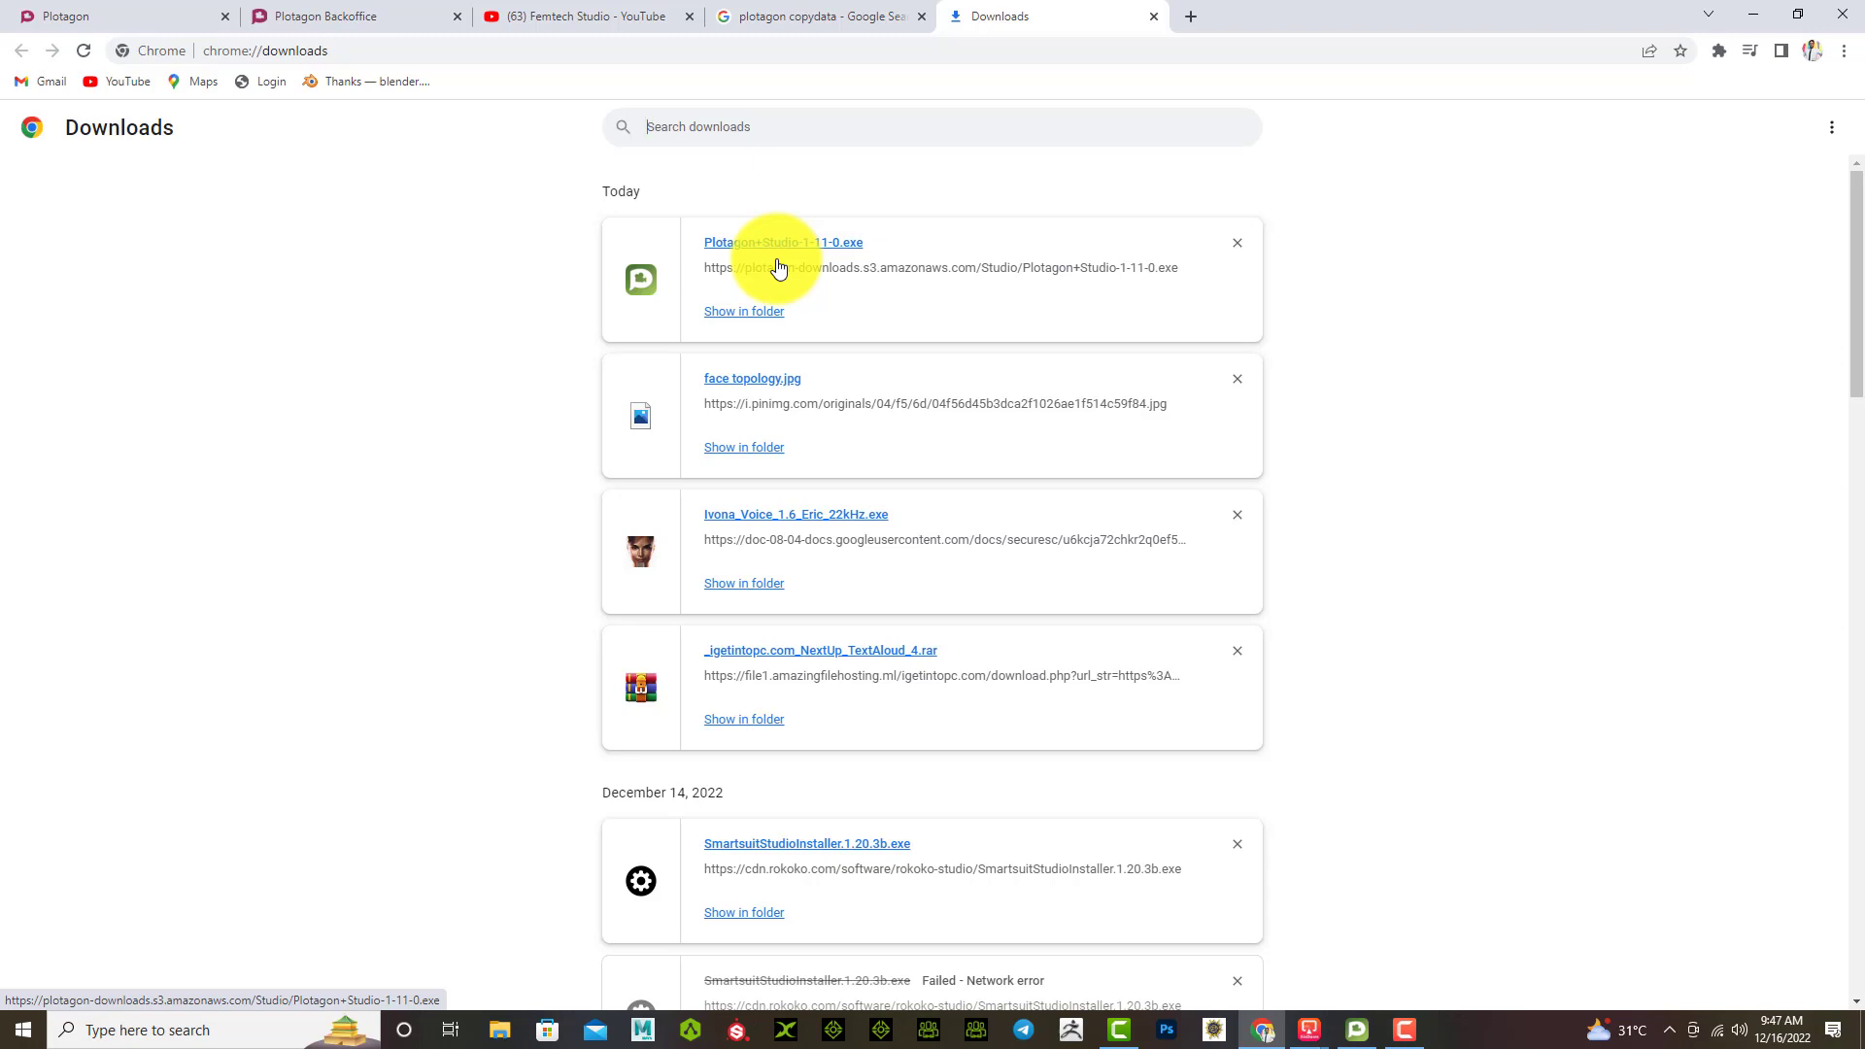
# Step: Launch Plotagon+Studio-1-11-0.exe from Downloads and allow it to run past the security warning
pyautogui.click(764, 243)
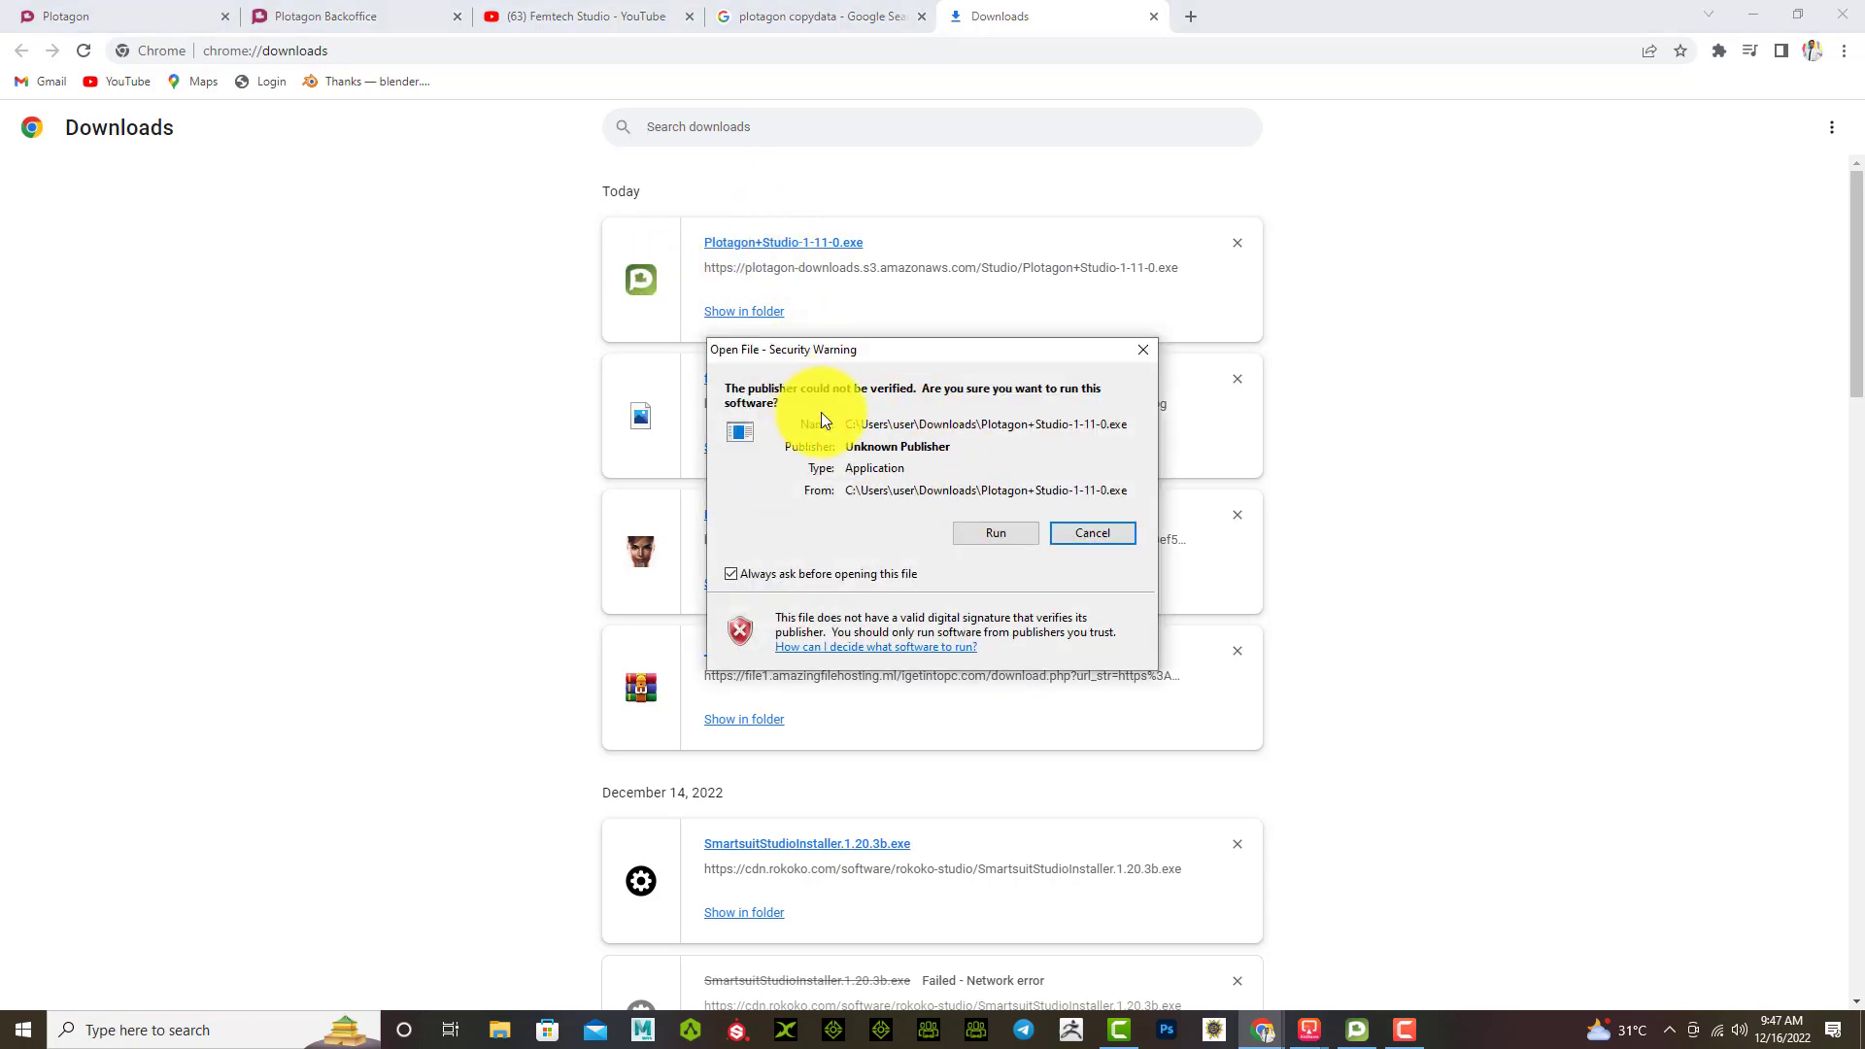
pyautogui.click(984, 532)
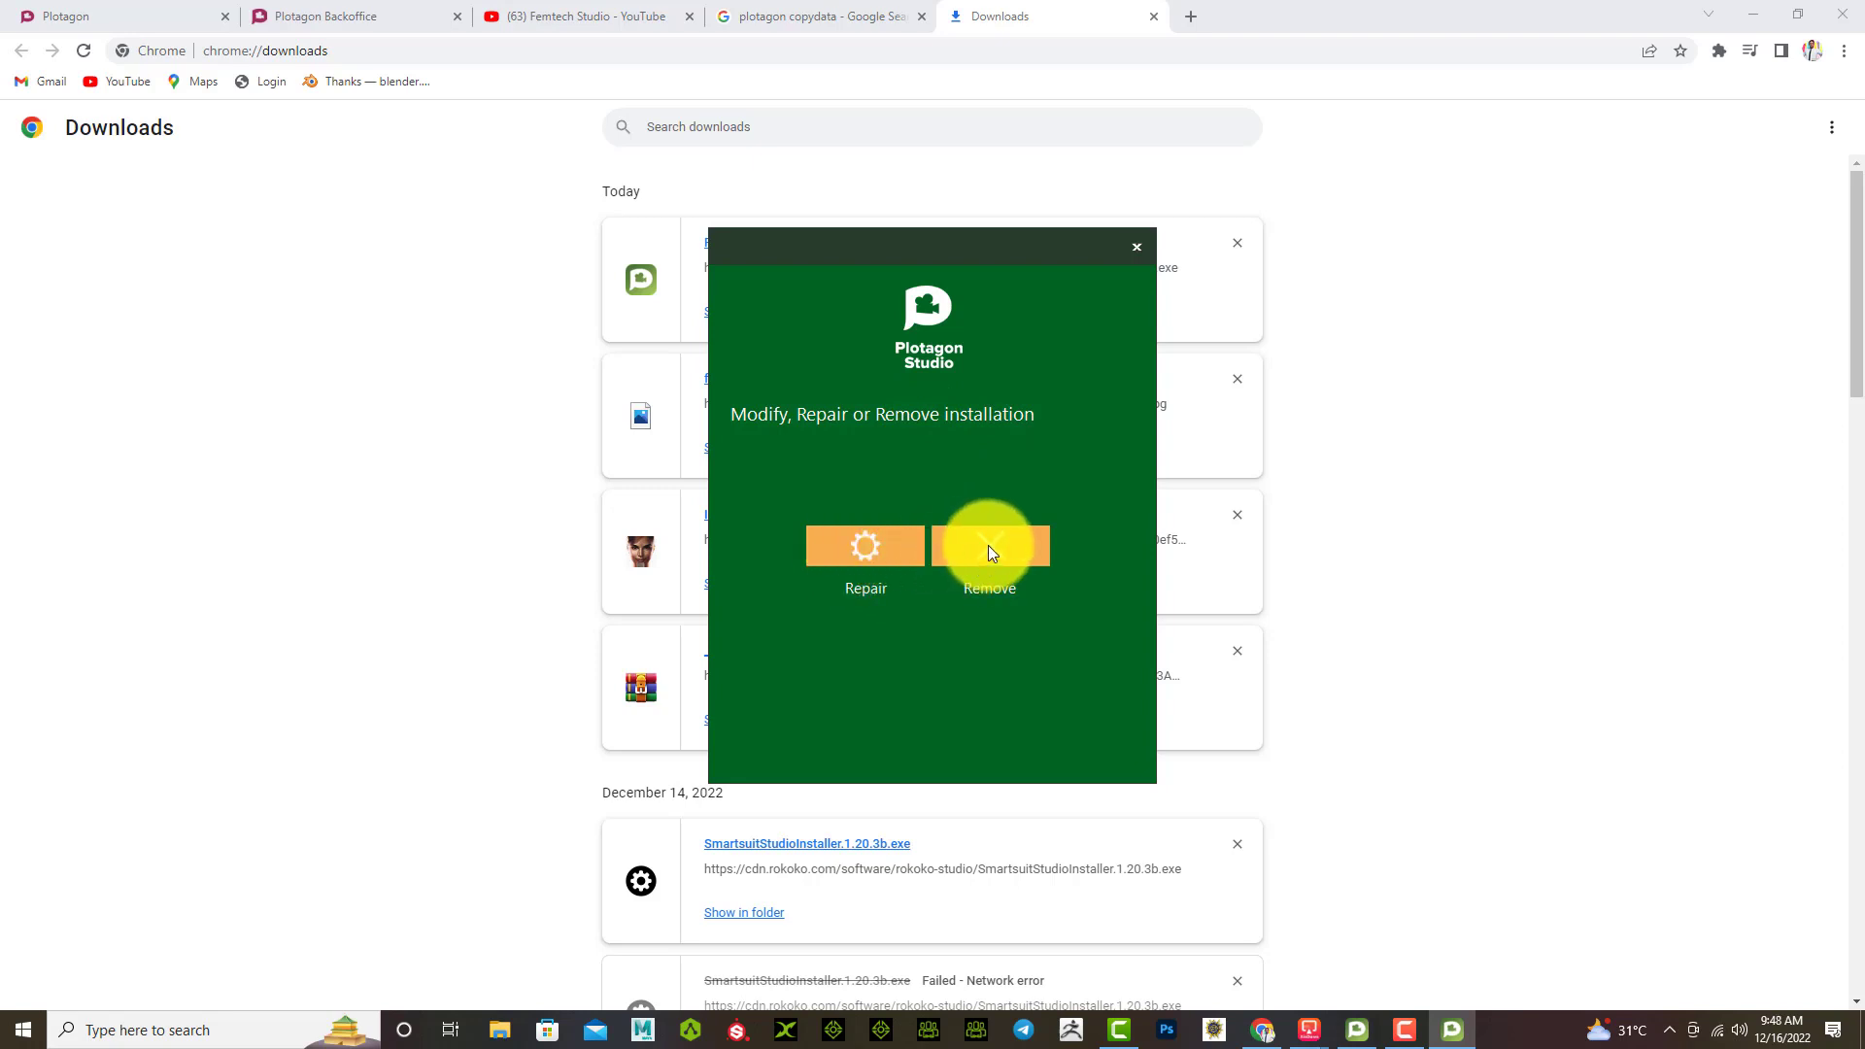
# Step: Close the running Plotagon Studio app, uninstall the existing installation, and relaunch the installer
pyautogui.click(1363, 1031)
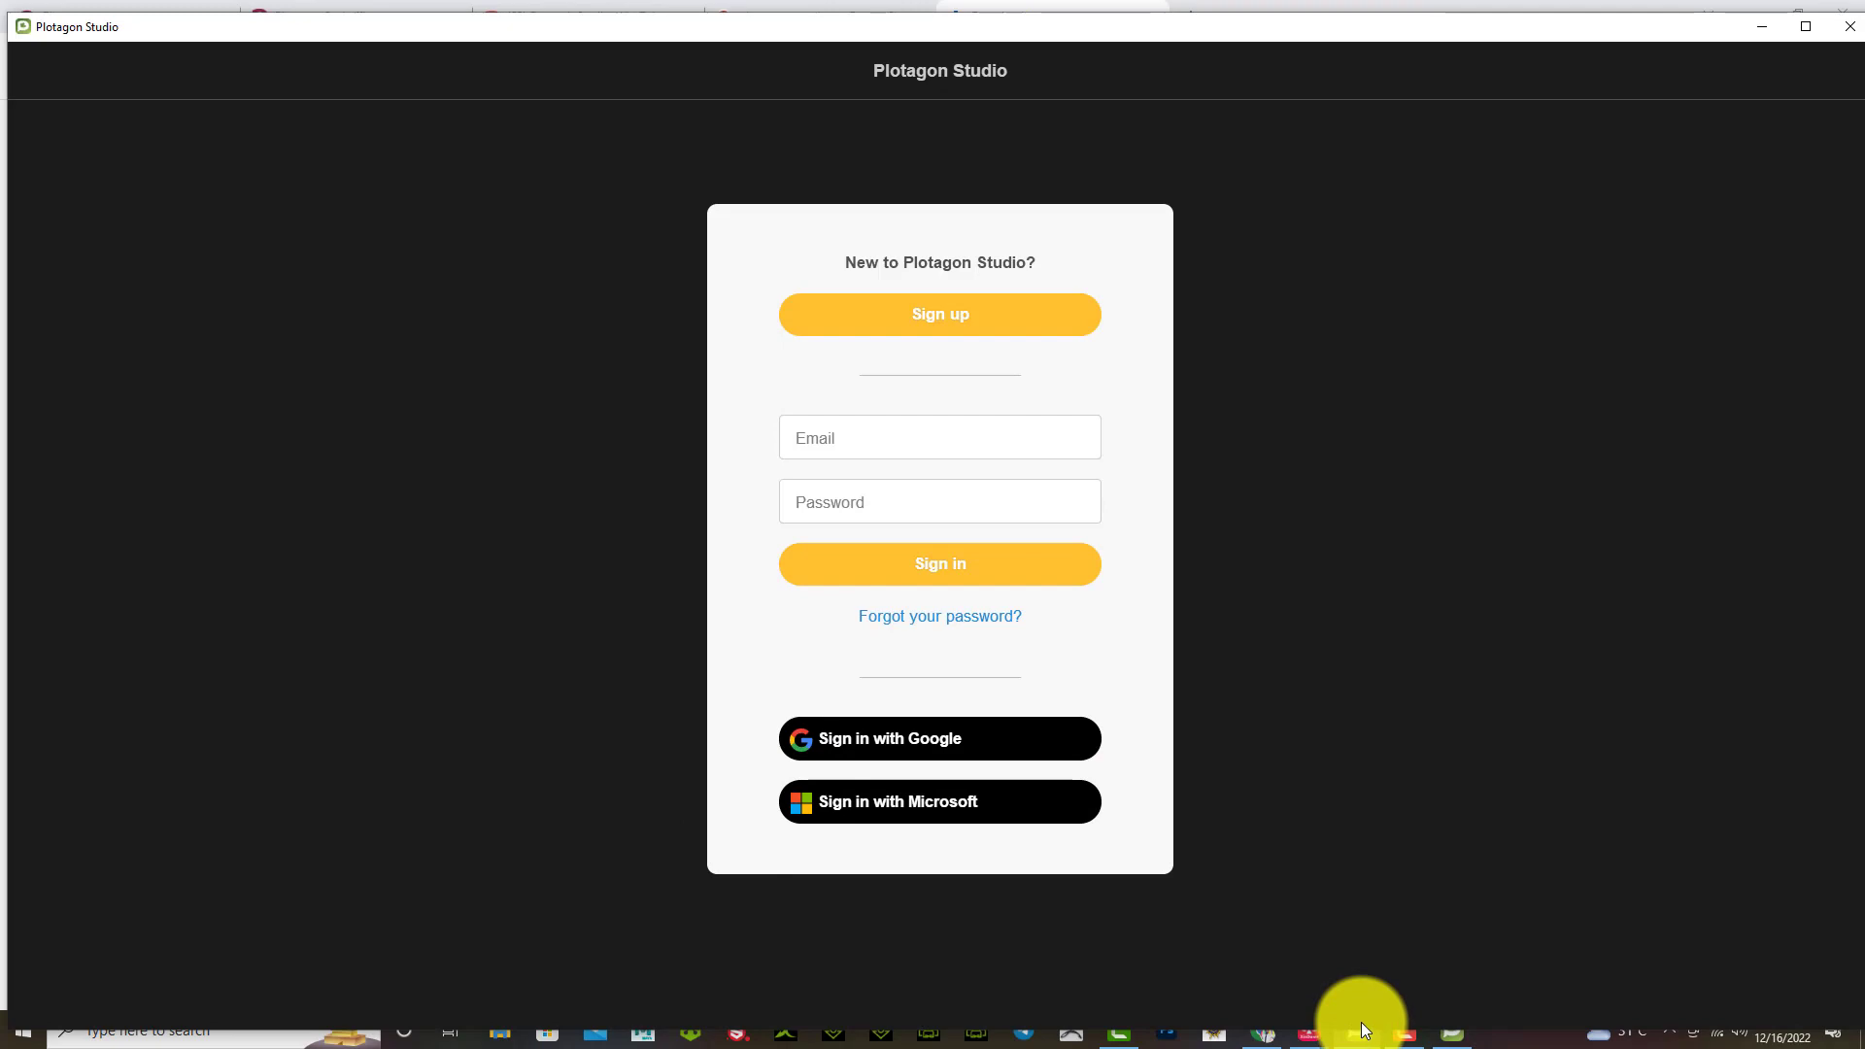
pyautogui.click(1841, 29)
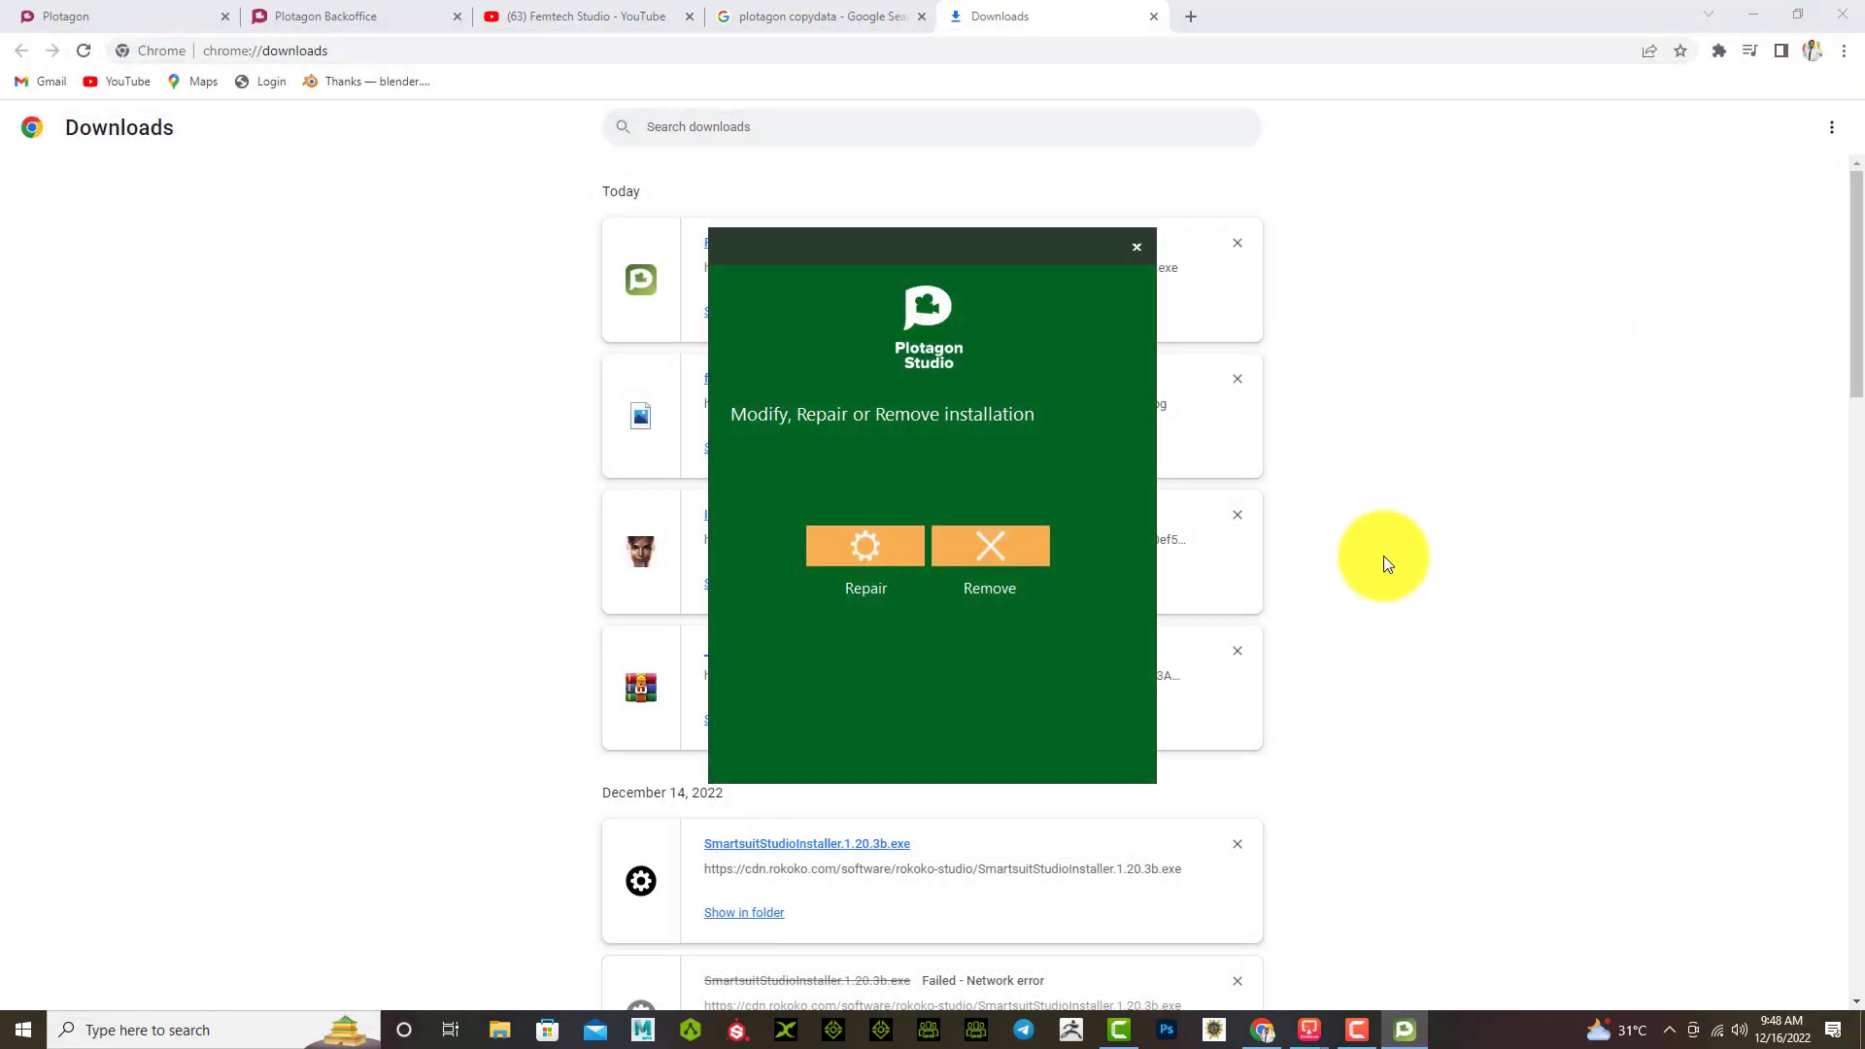
pyautogui.click(993, 556)
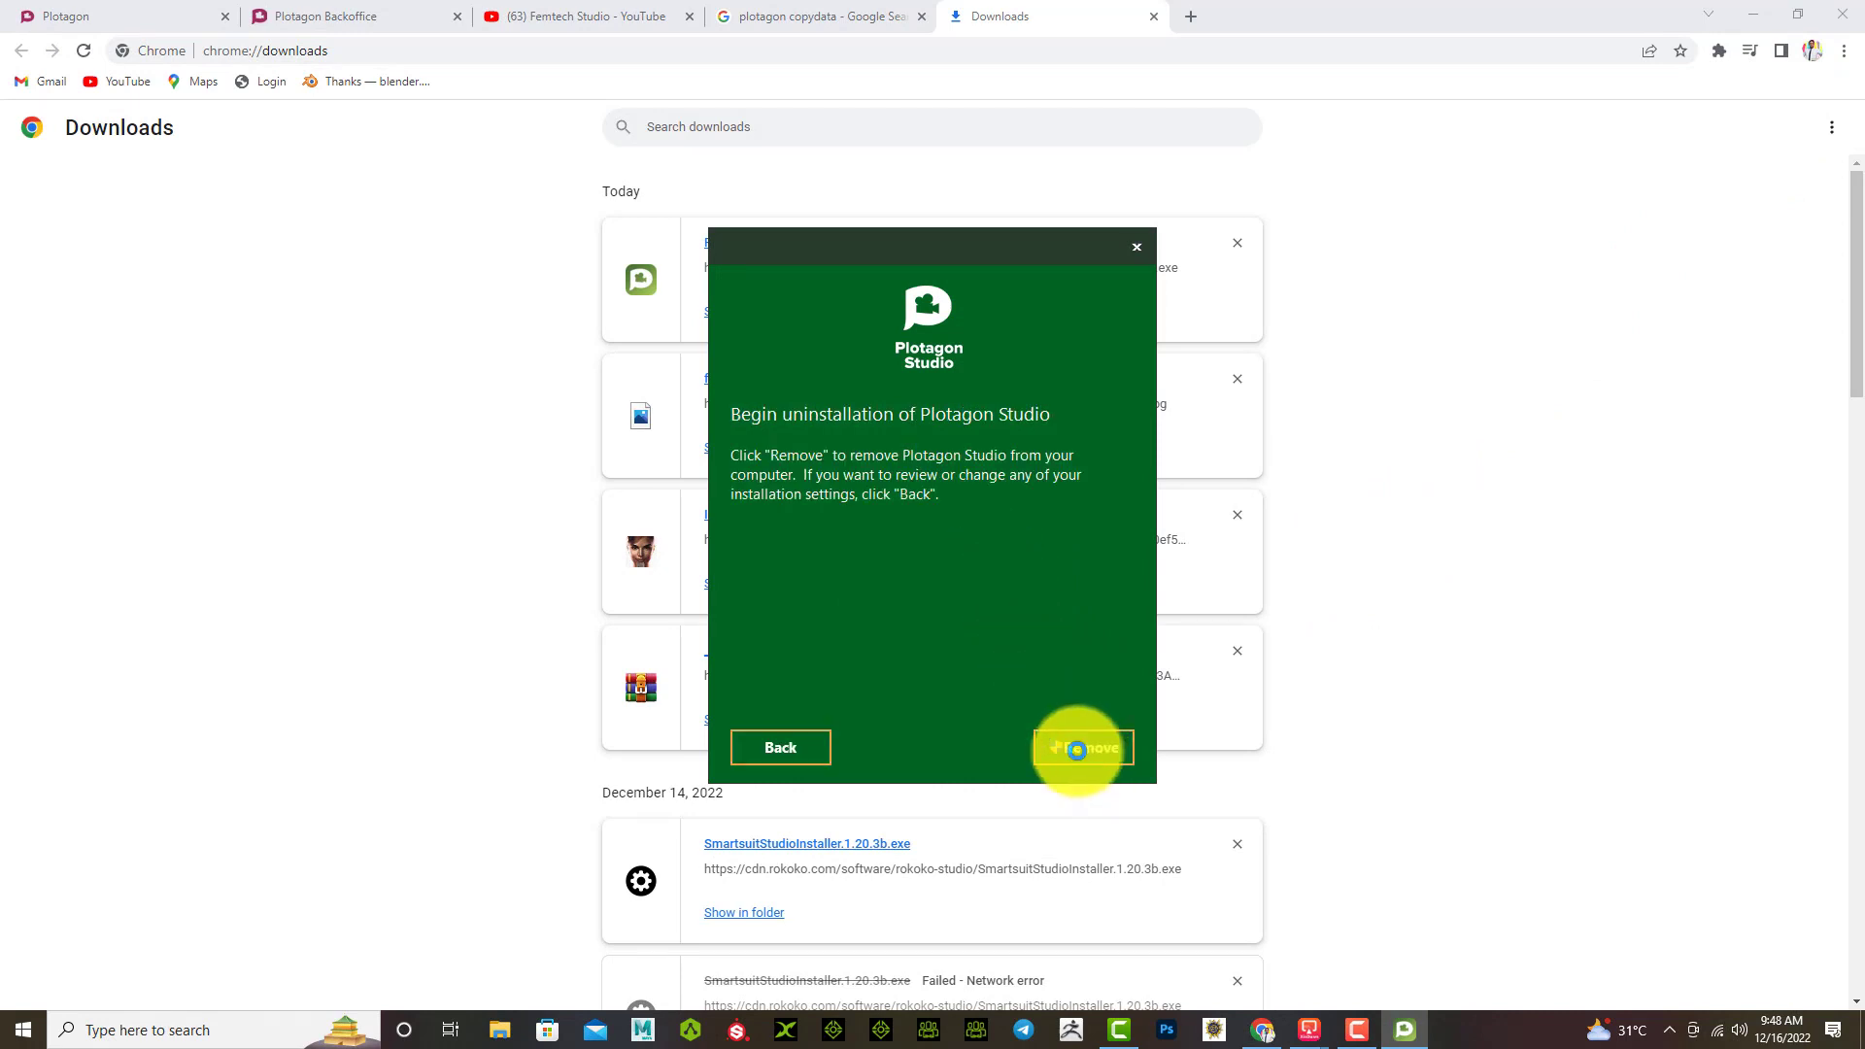
pyautogui.click(1076, 750)
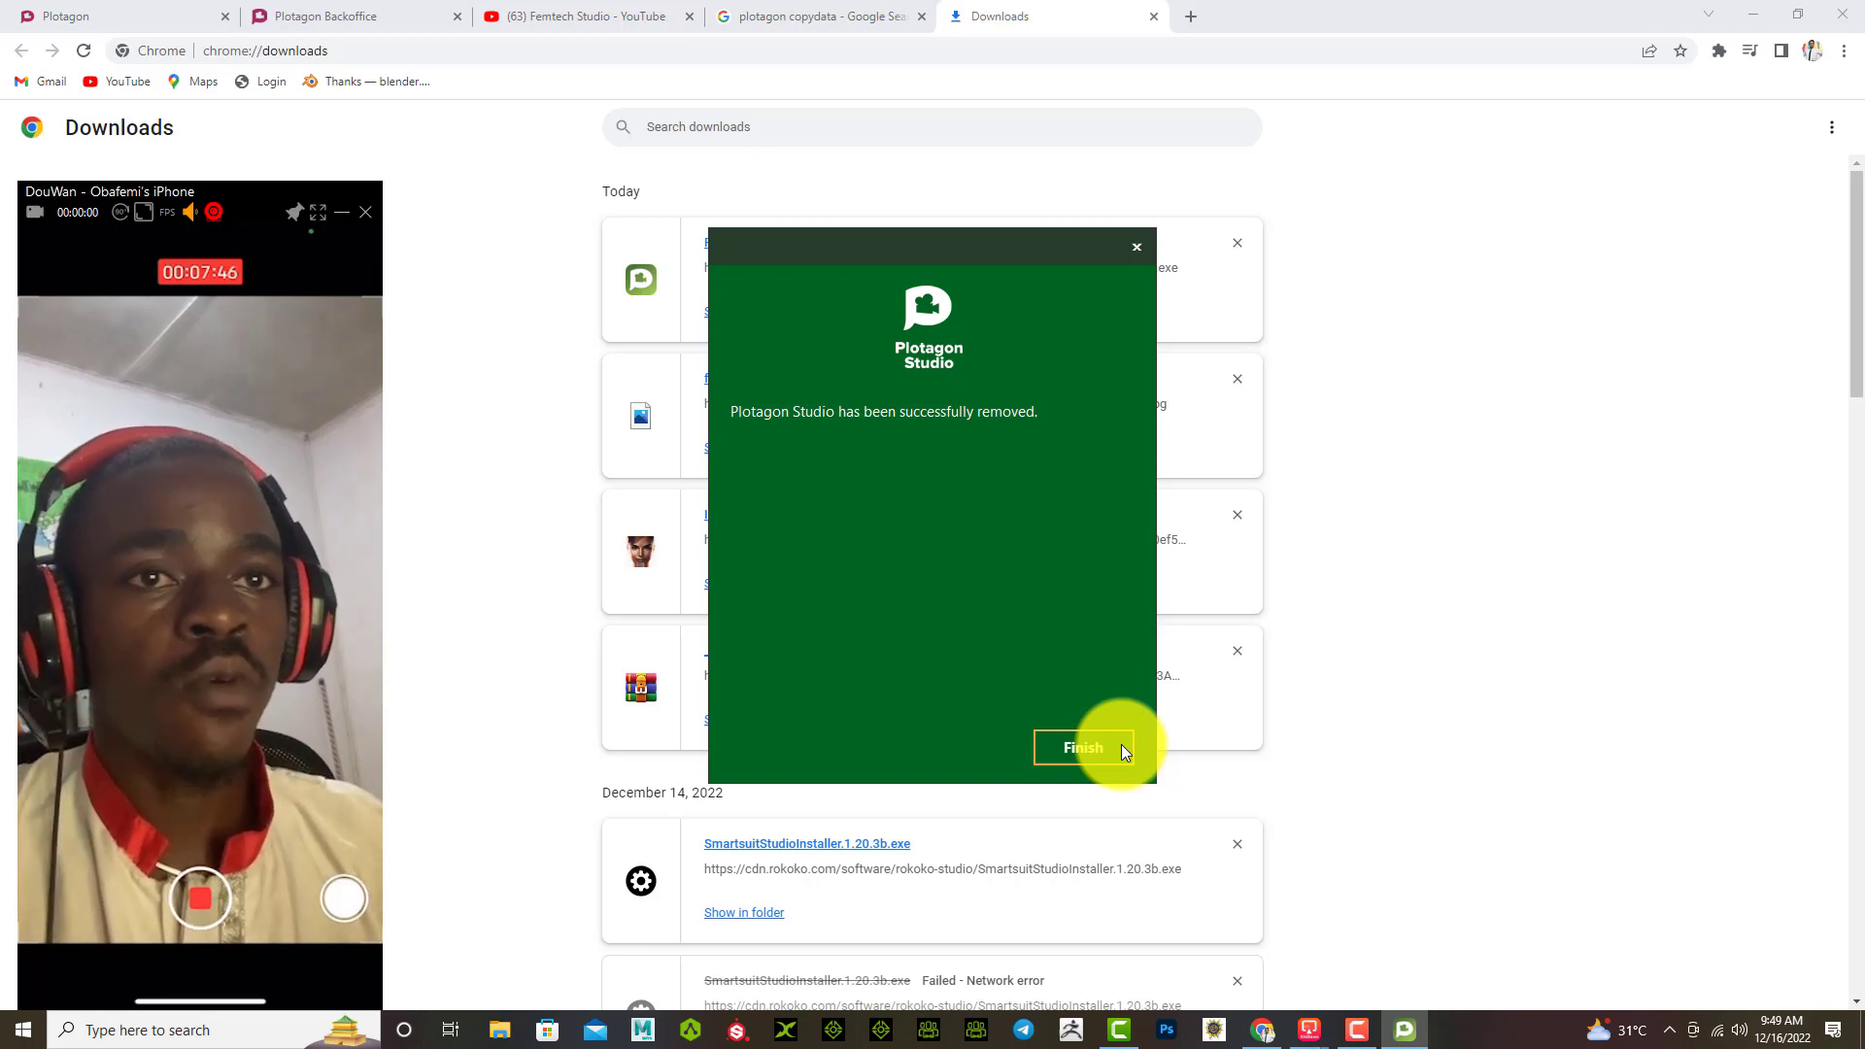
pyautogui.click(1106, 750)
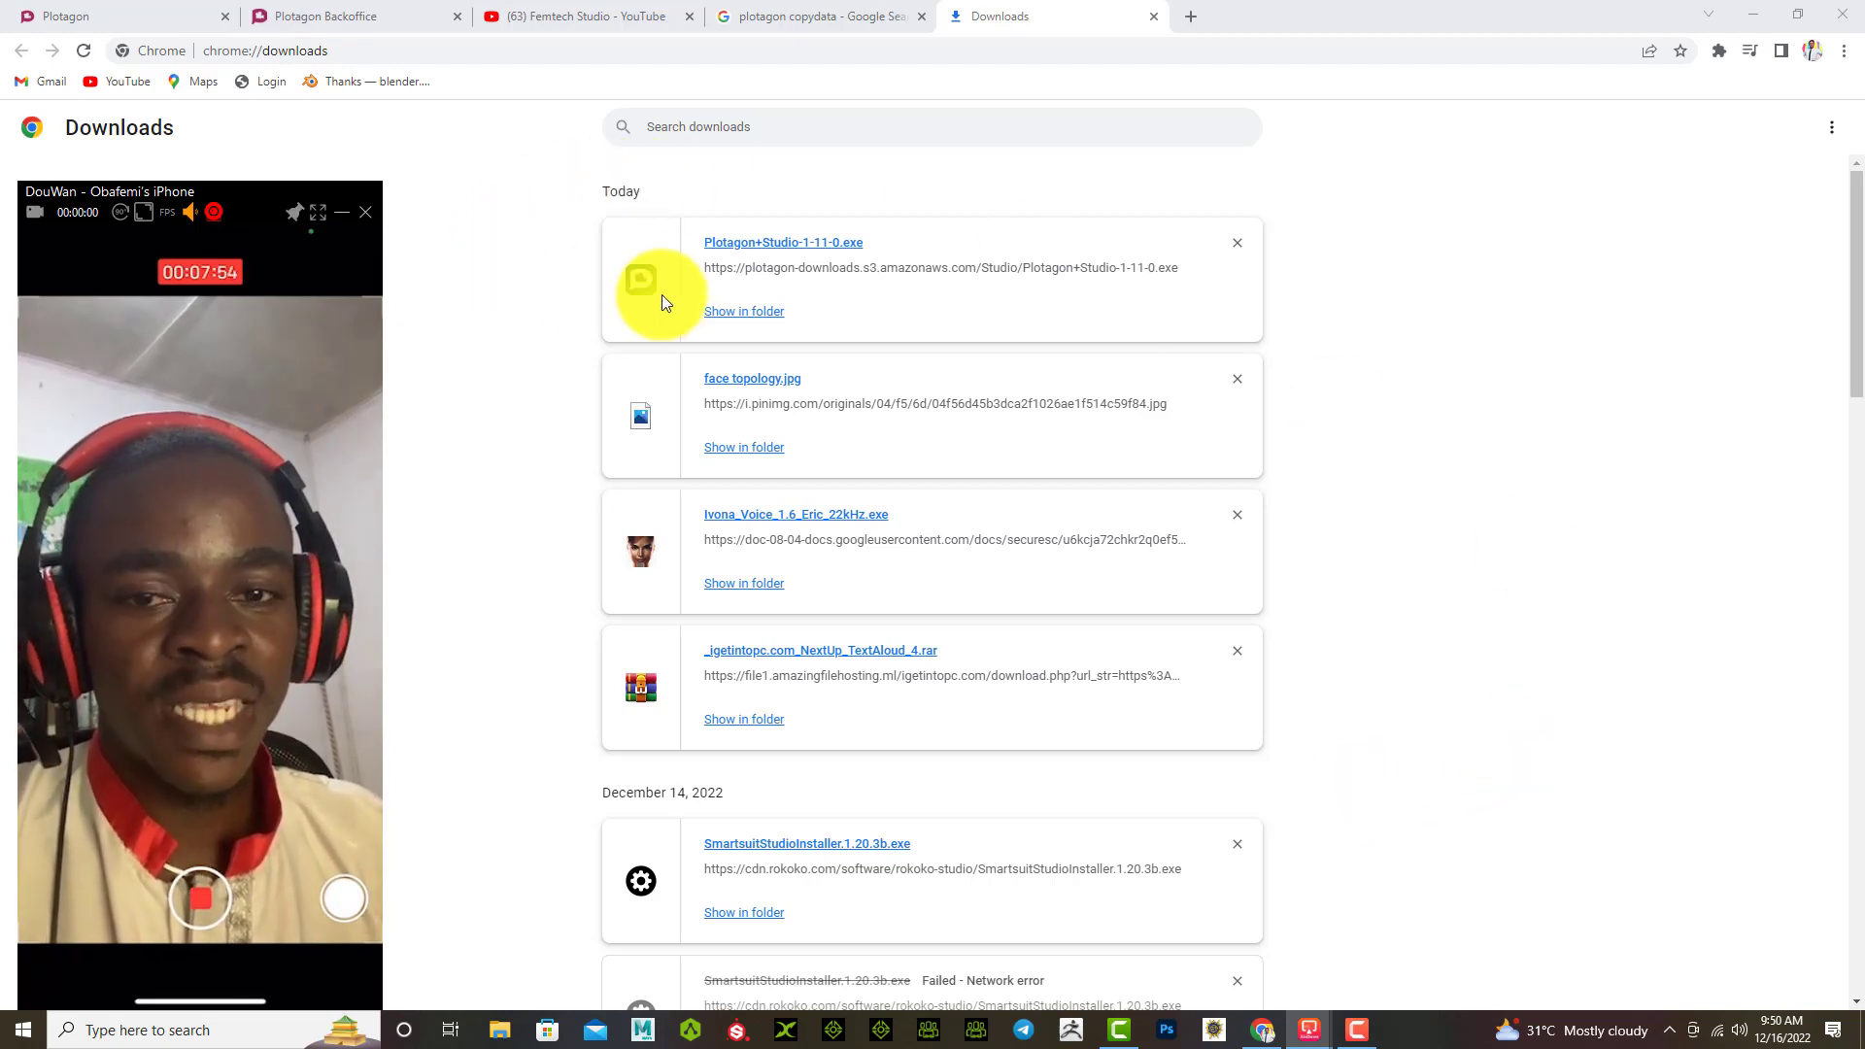
pyautogui.click(754, 250)
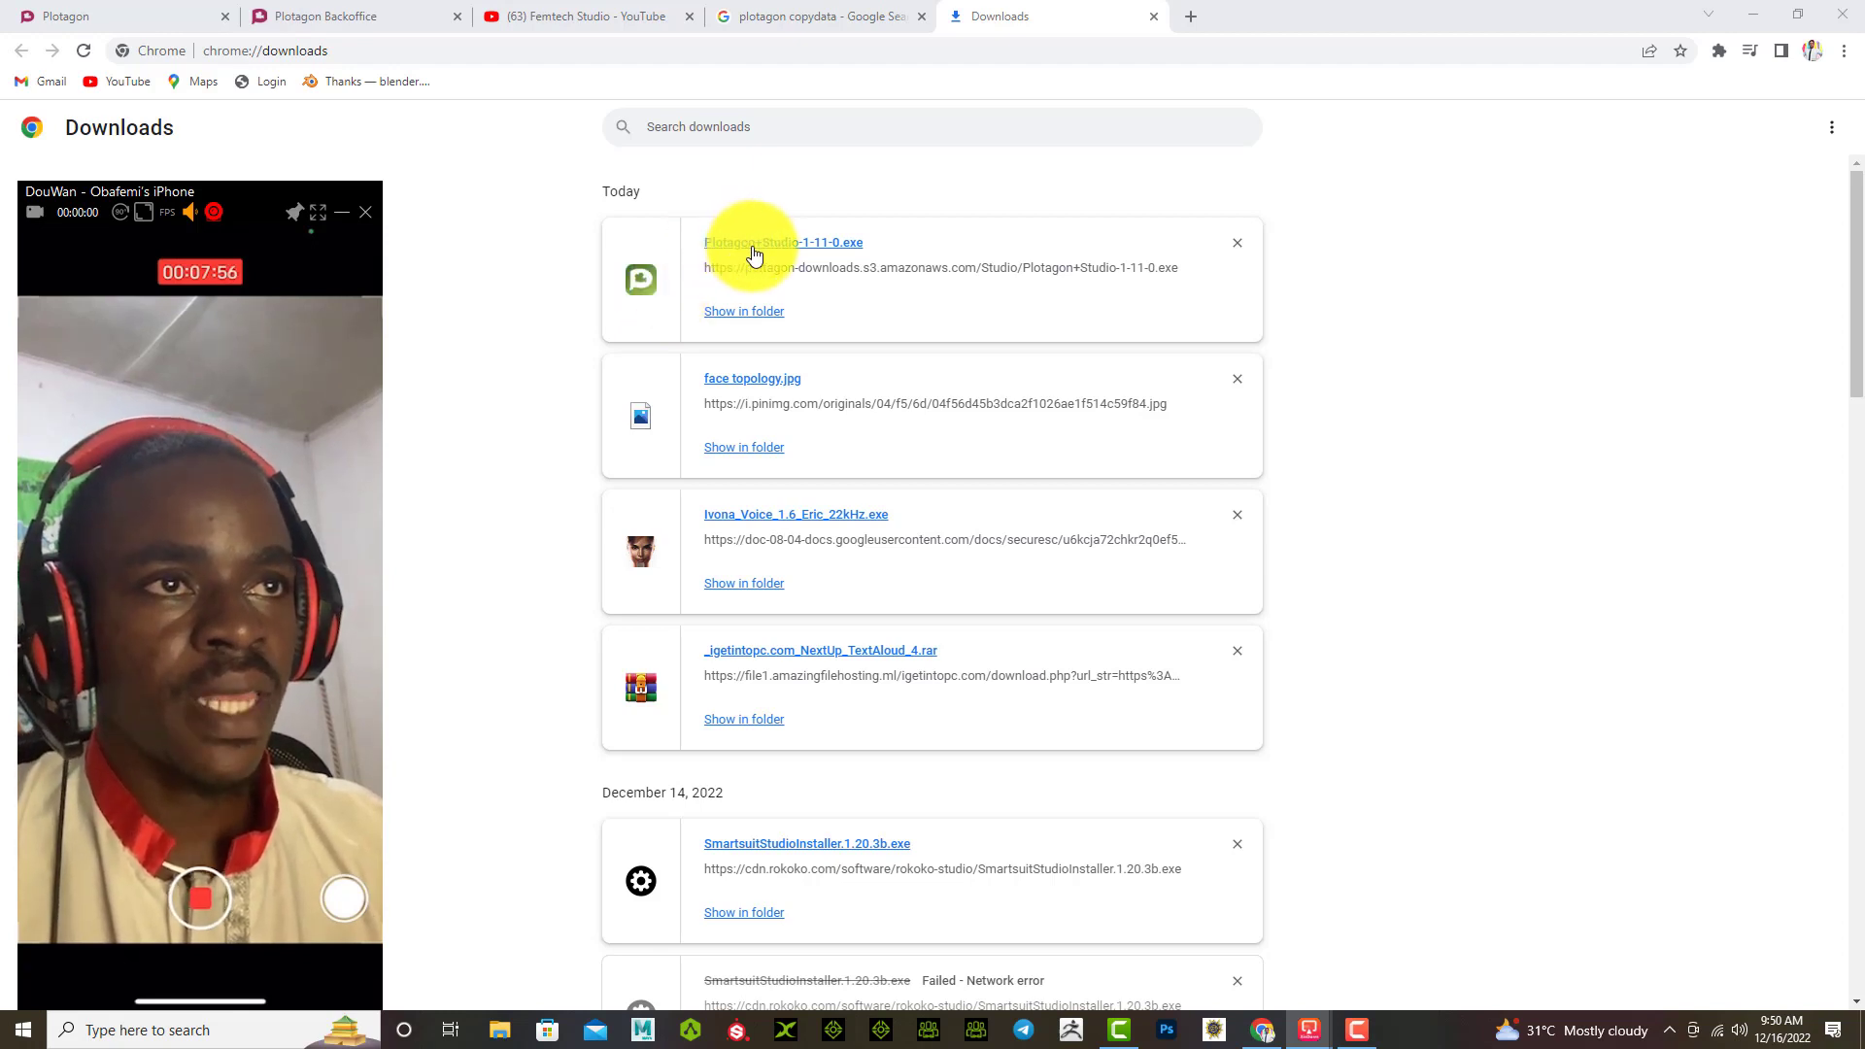
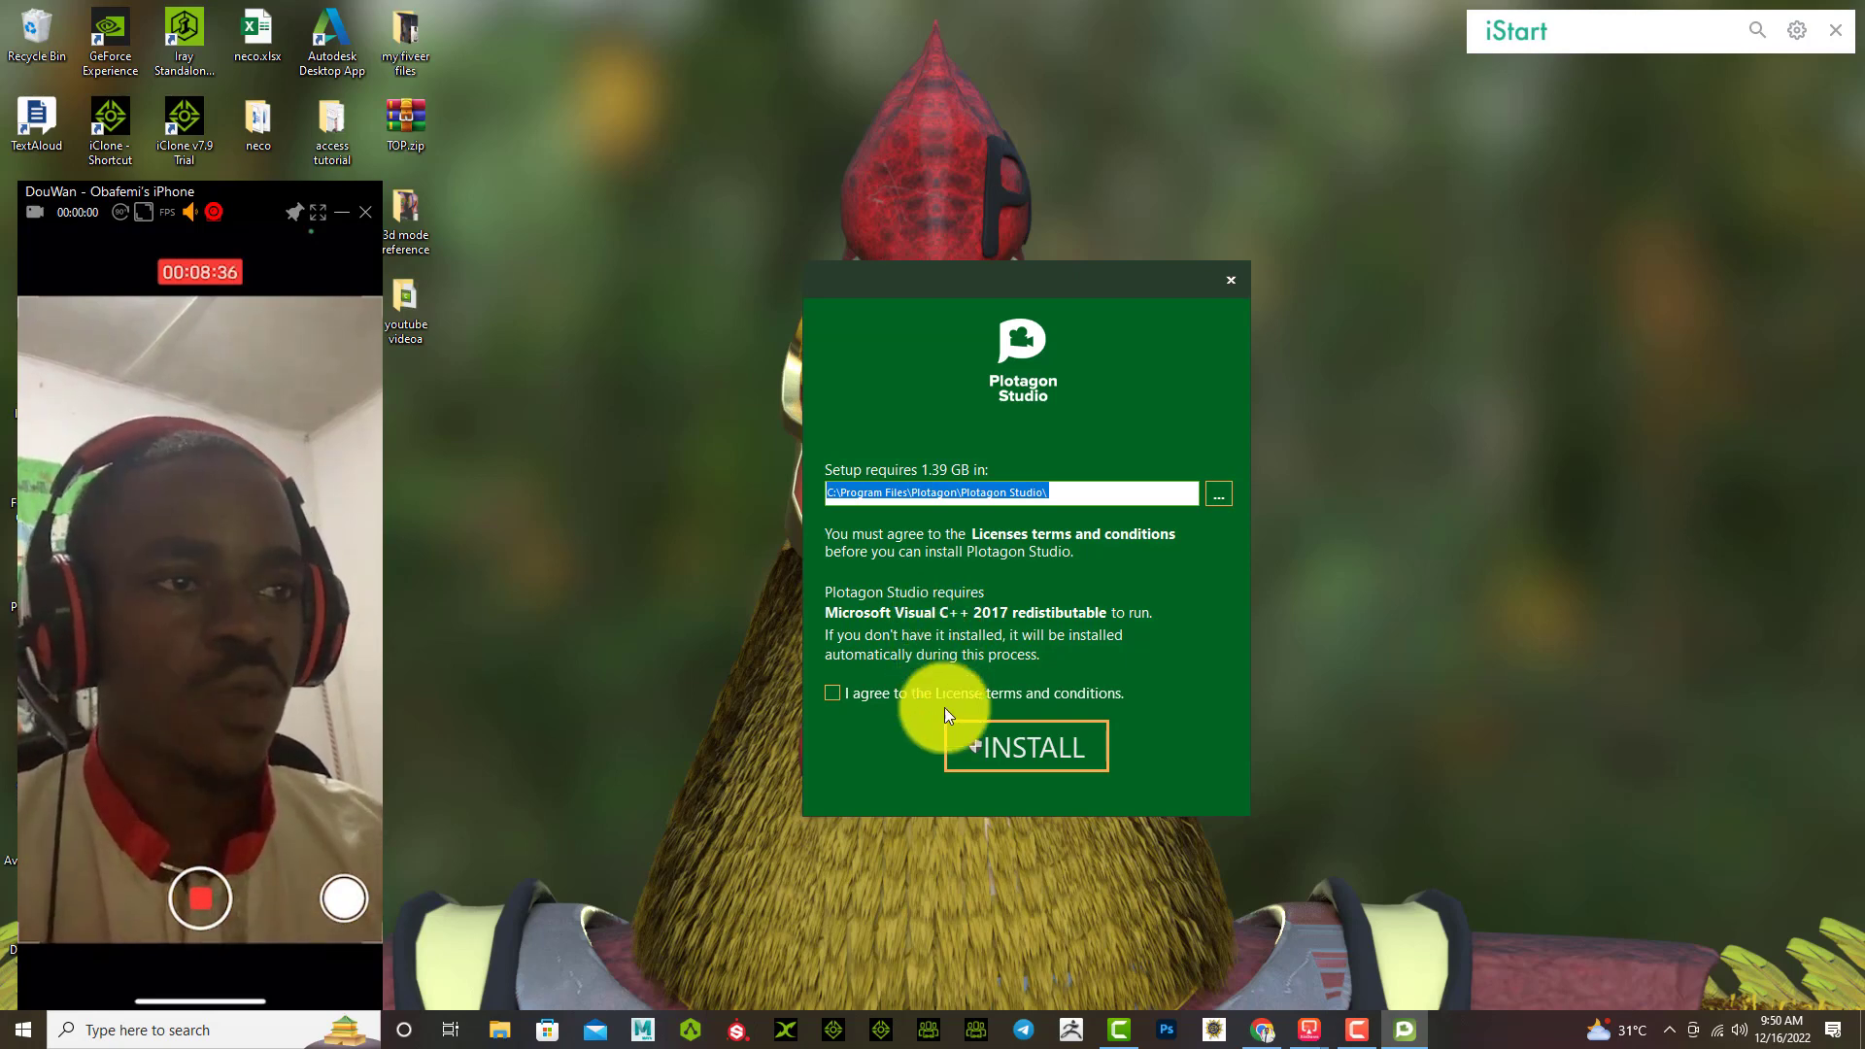
# Step: Accept the licence terms and install Plotagon Studio until setup reports success
pyautogui.click(831, 695)
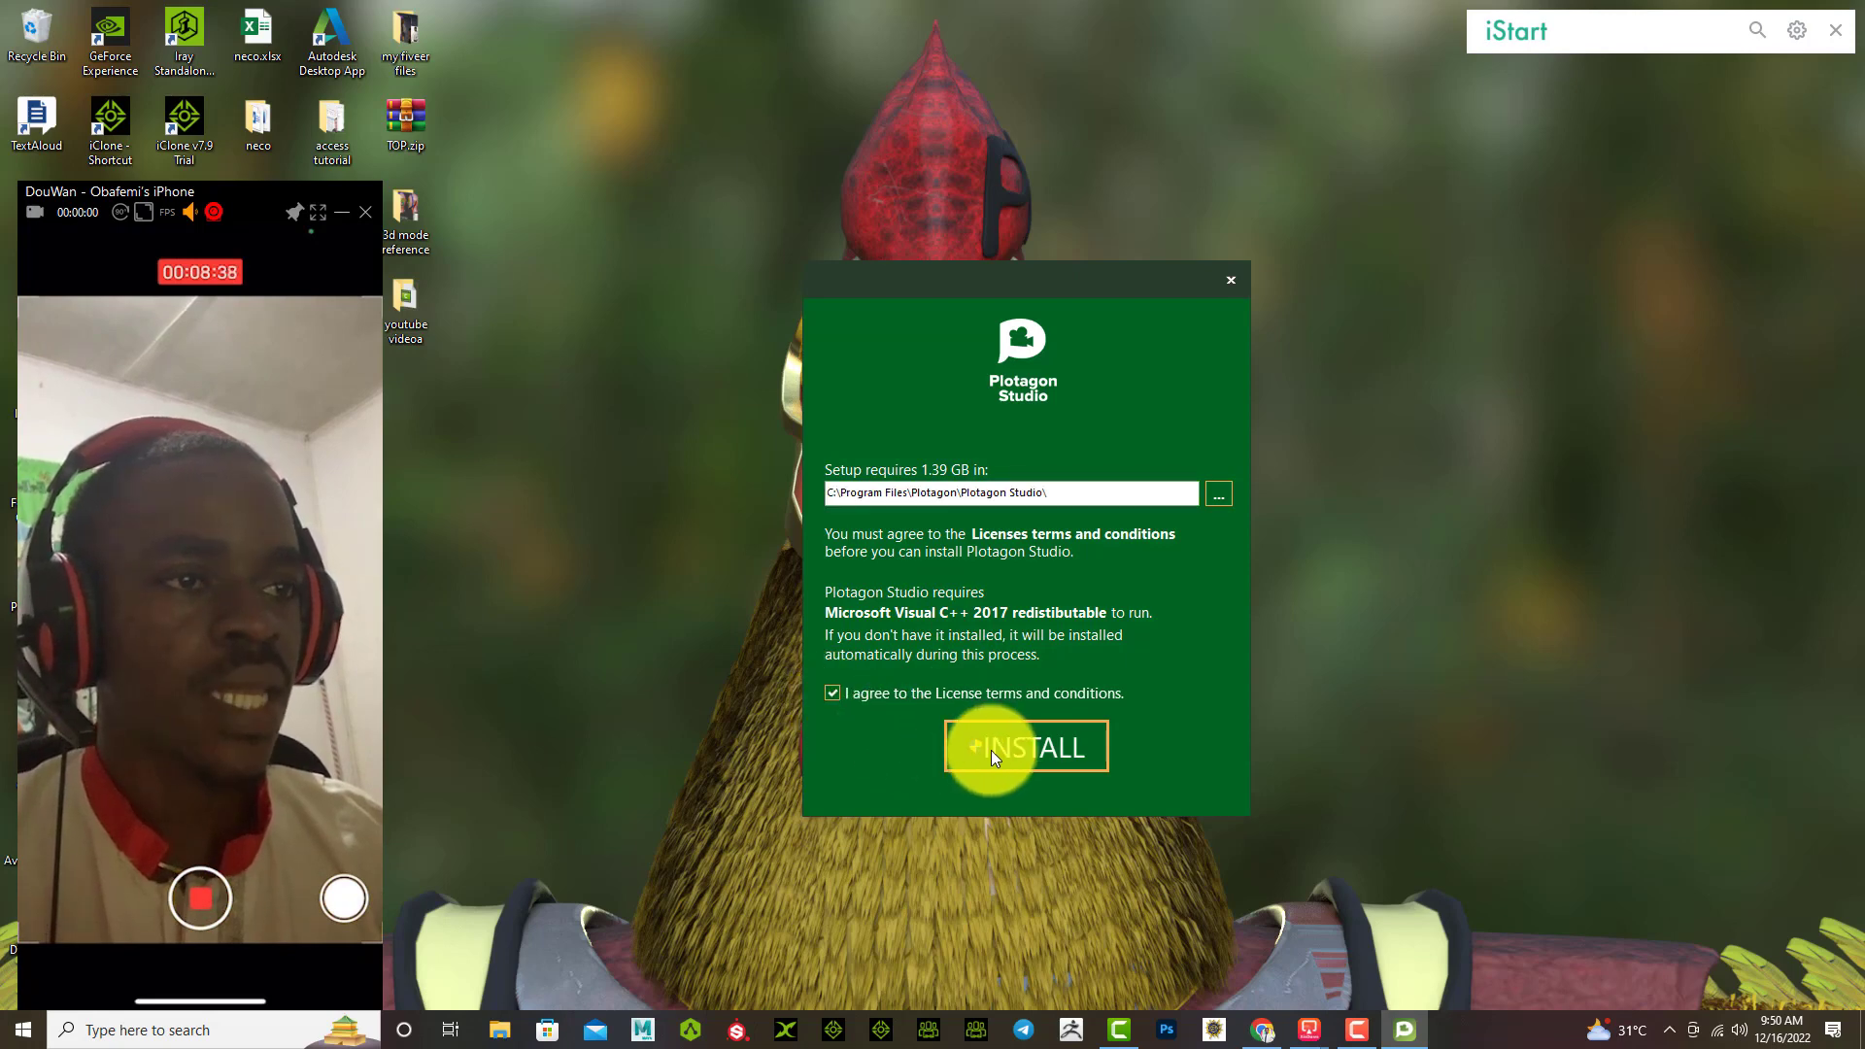
pyautogui.click(991, 751)
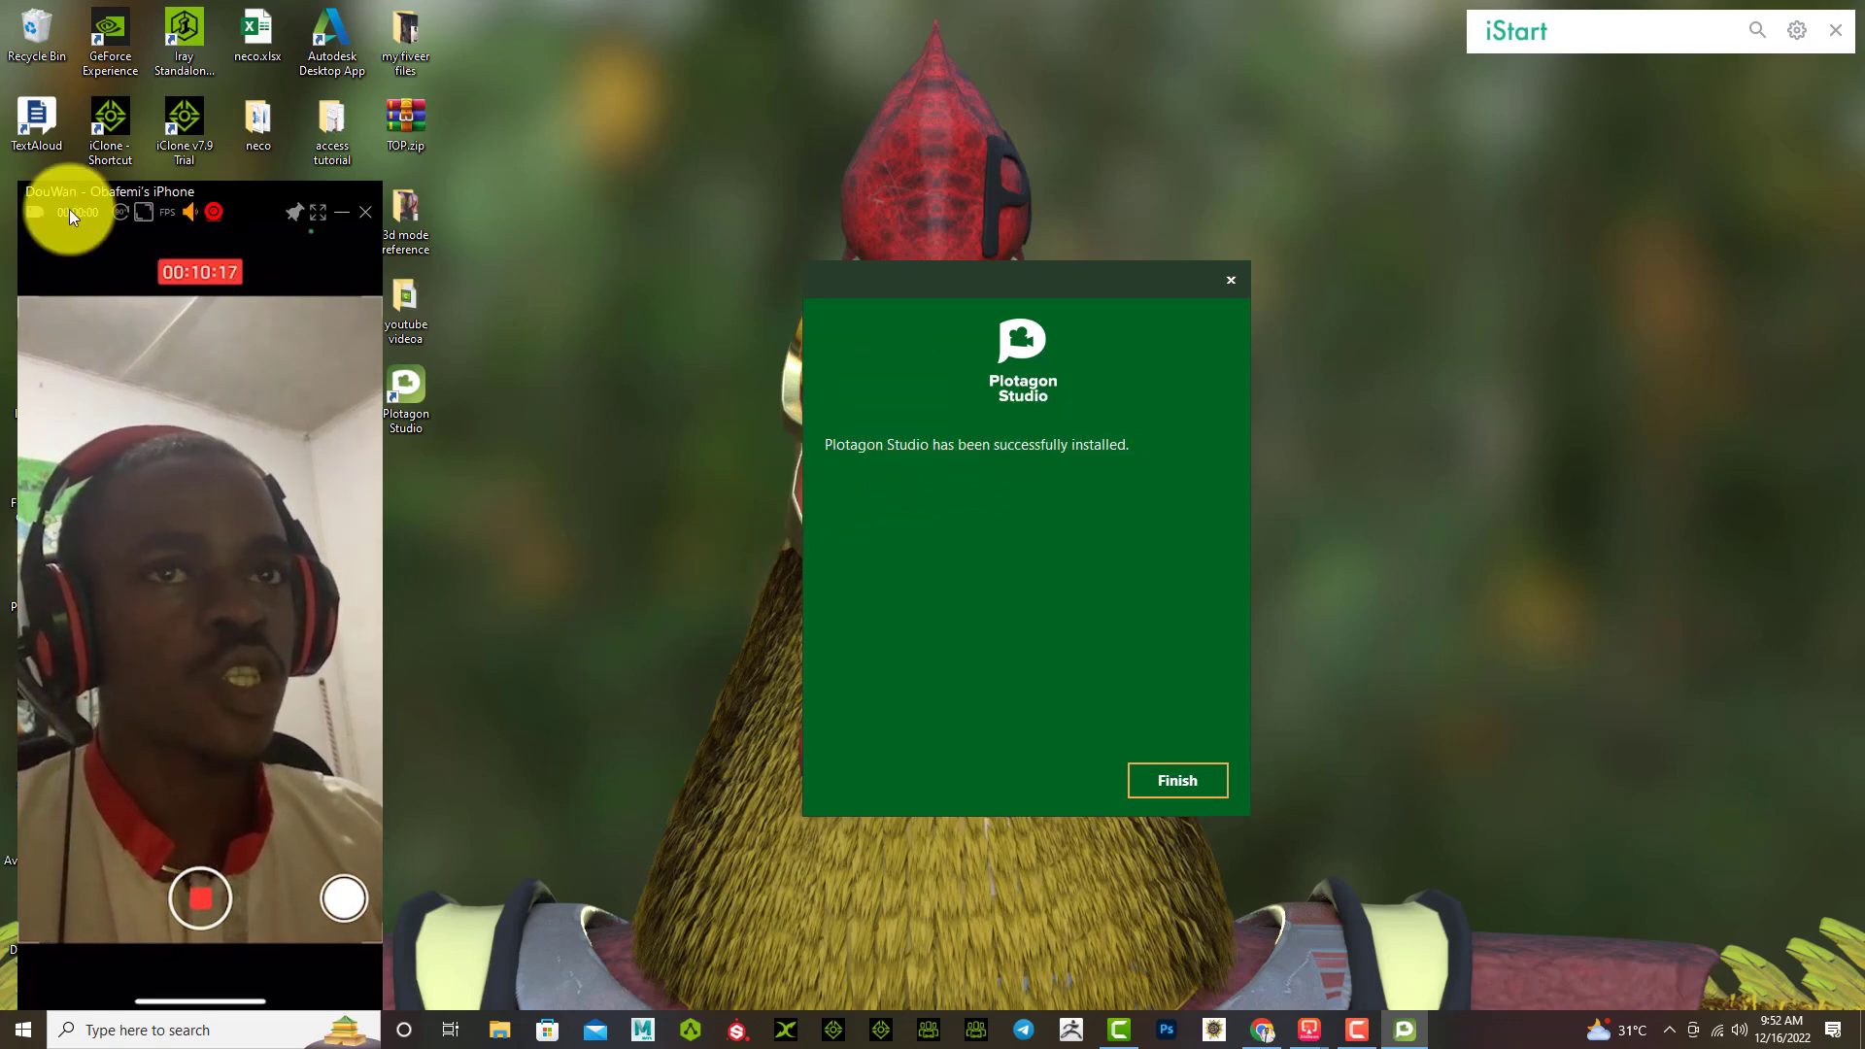
# Step: Close the finished installer and launch Plotagon Studio from its new desktop shortcut
pyautogui.moveTo(70, 190); pyautogui.dragTo(1436, 157)
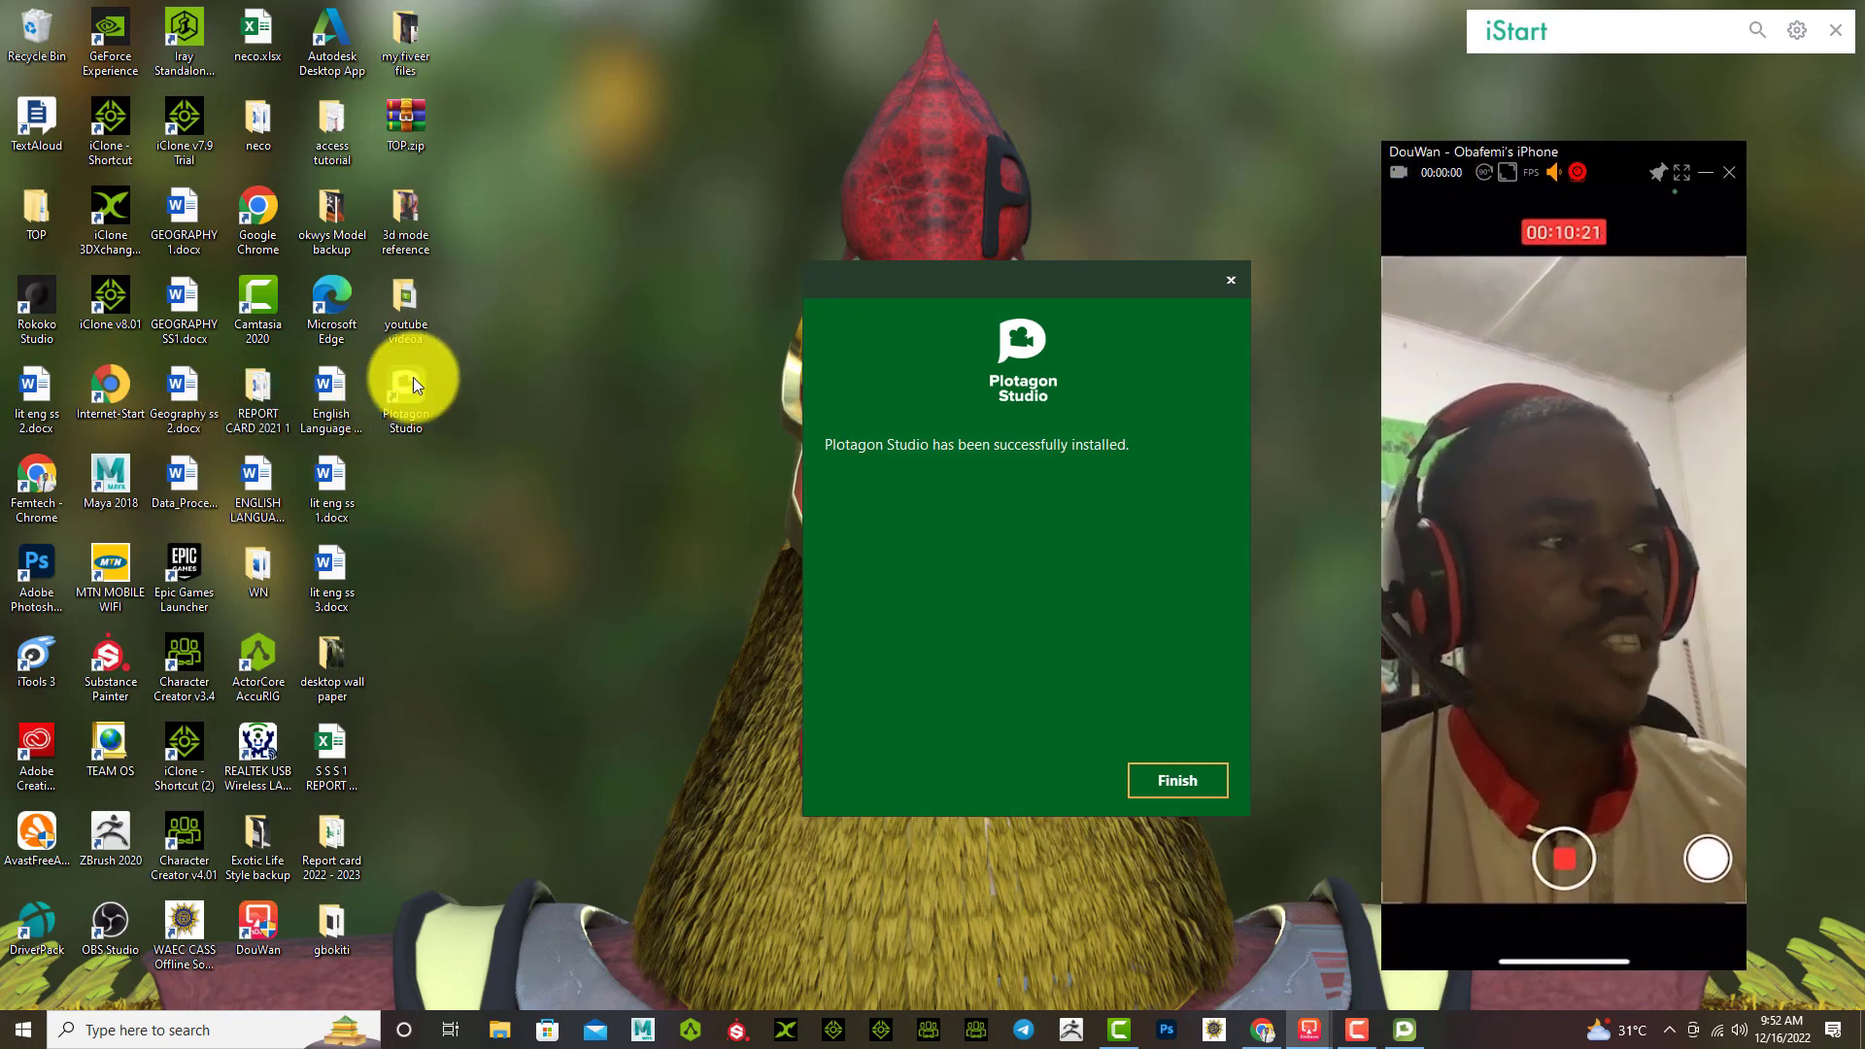
pyautogui.click(1171, 783)
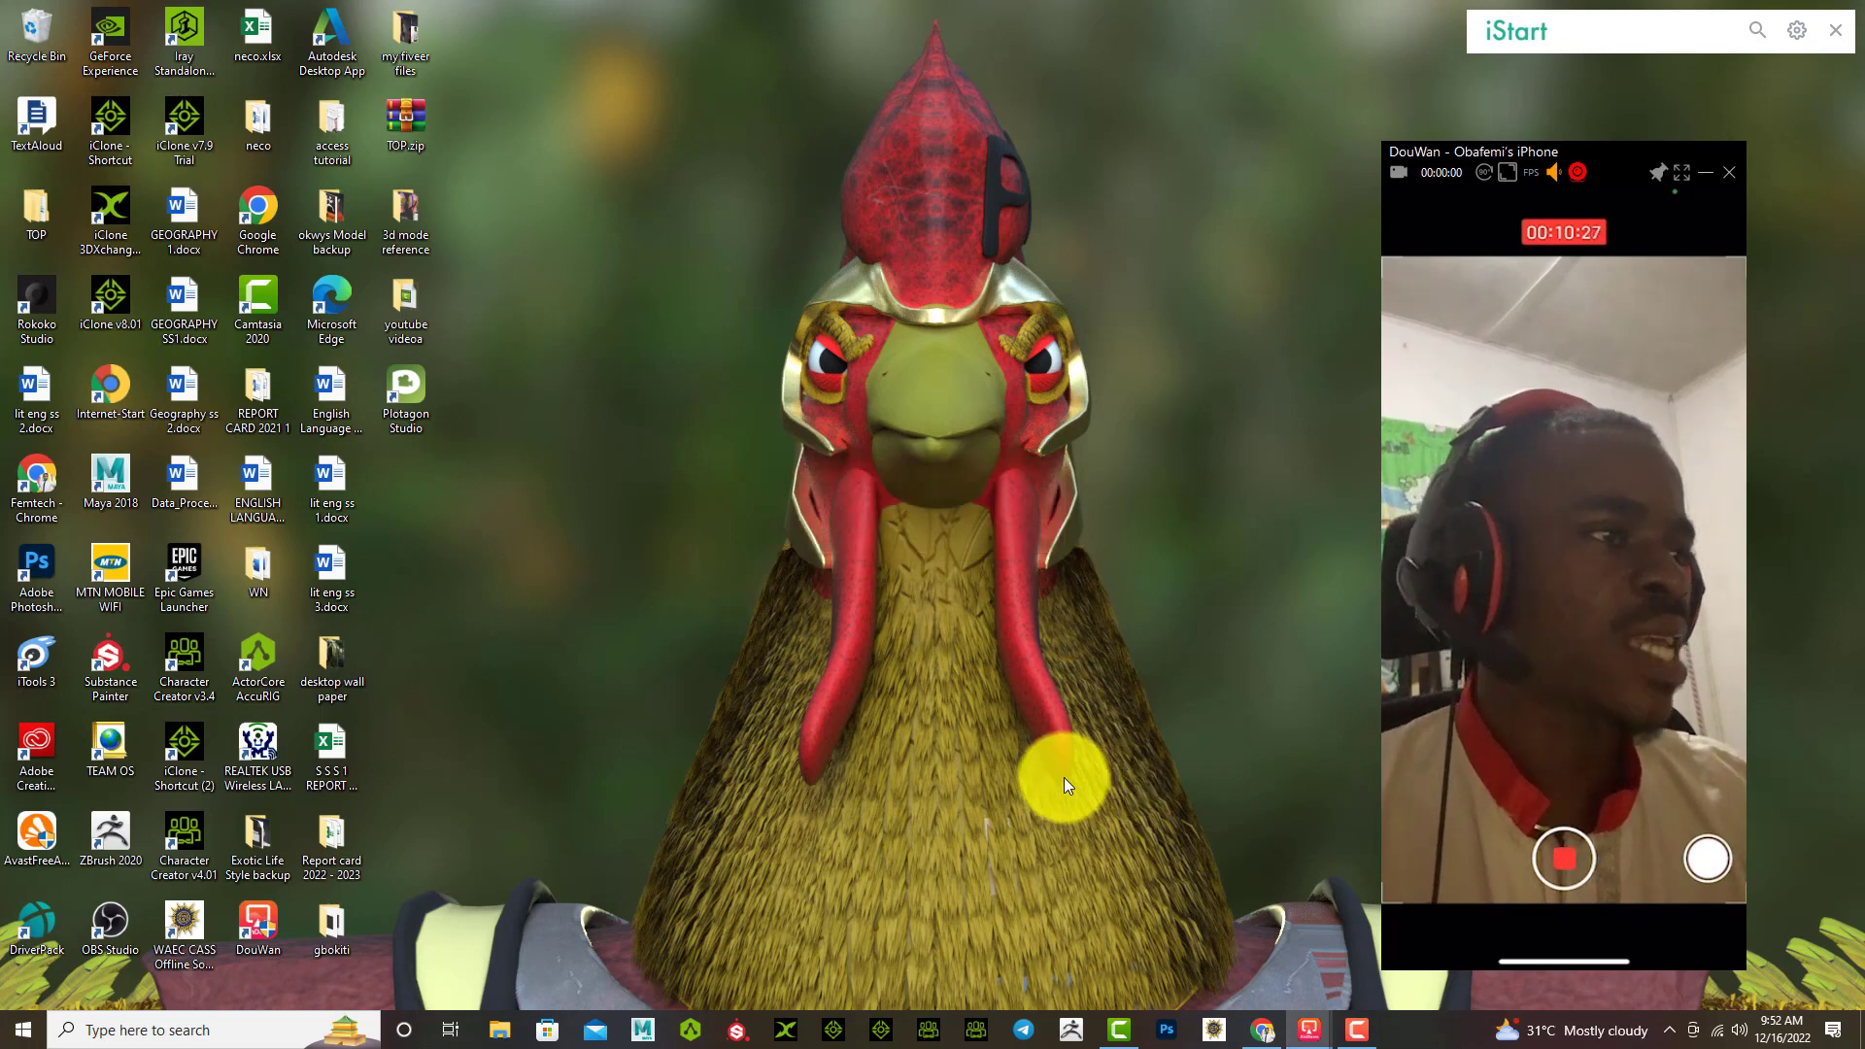
pyautogui.doubleClick(403, 387)
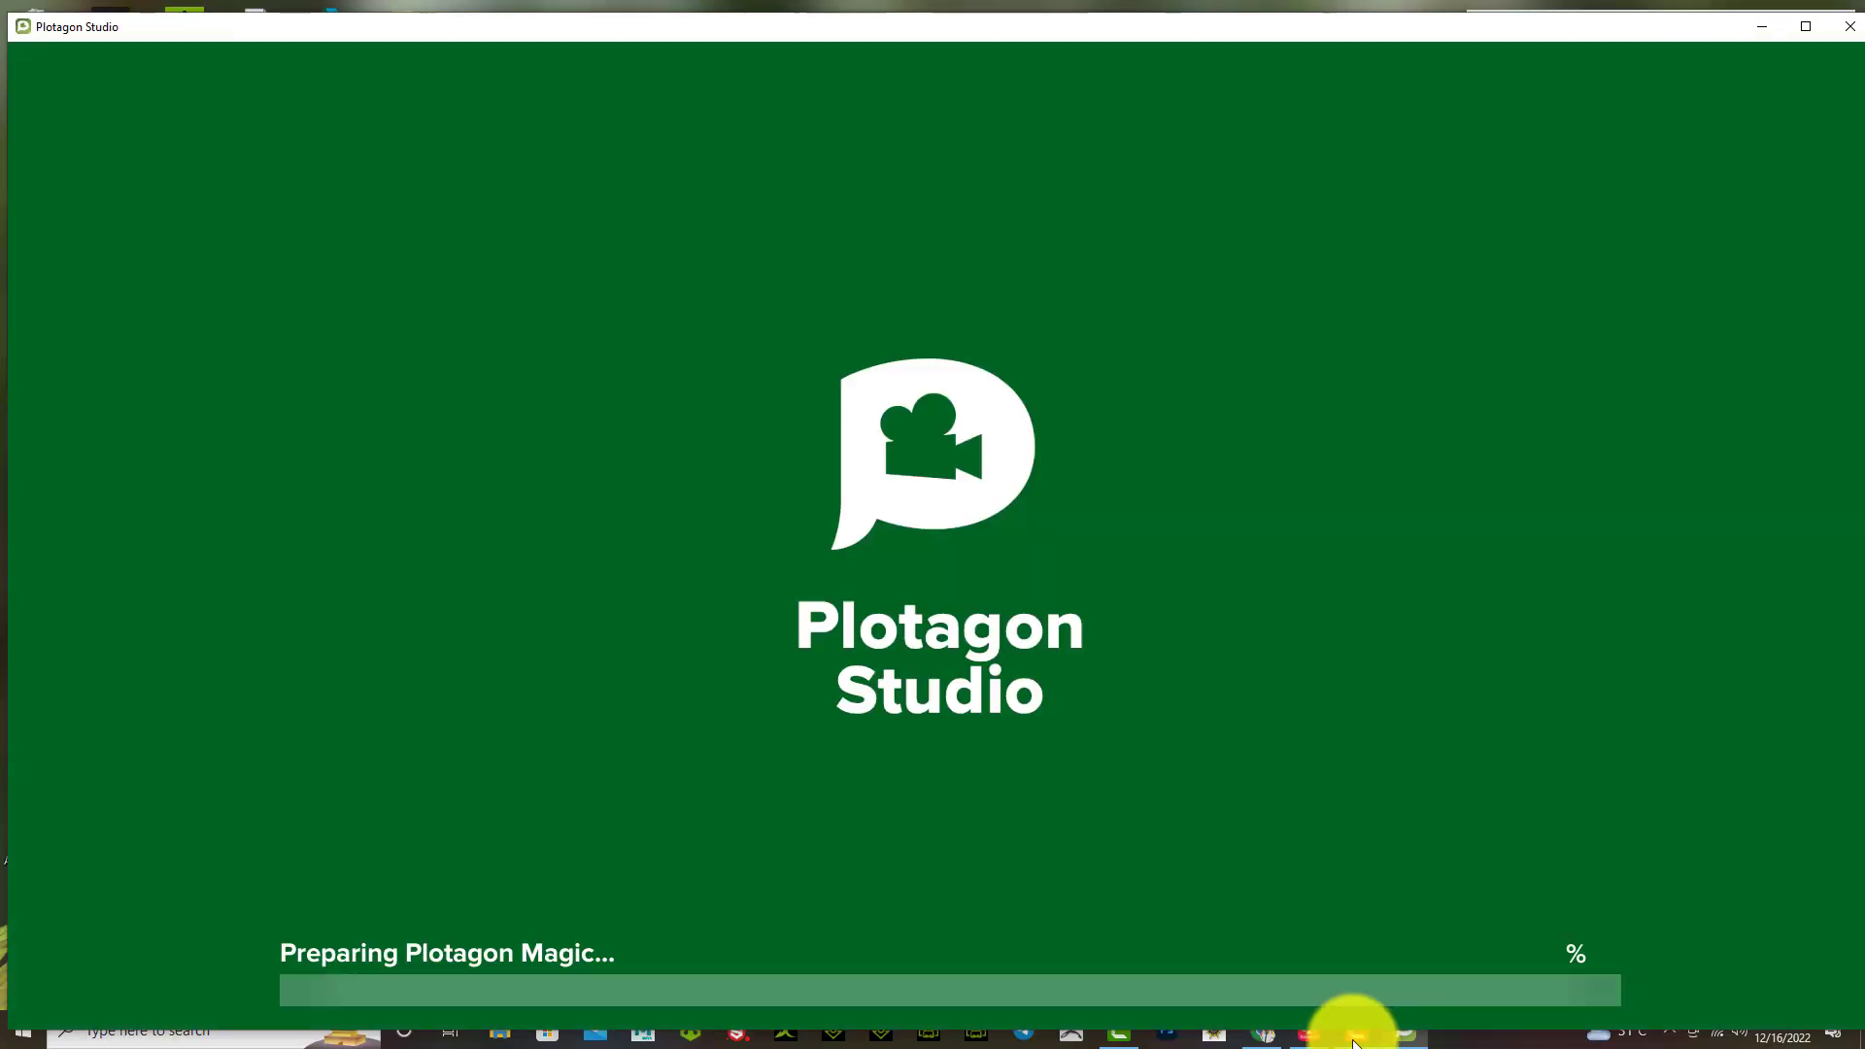
pyautogui.click(1407, 980)
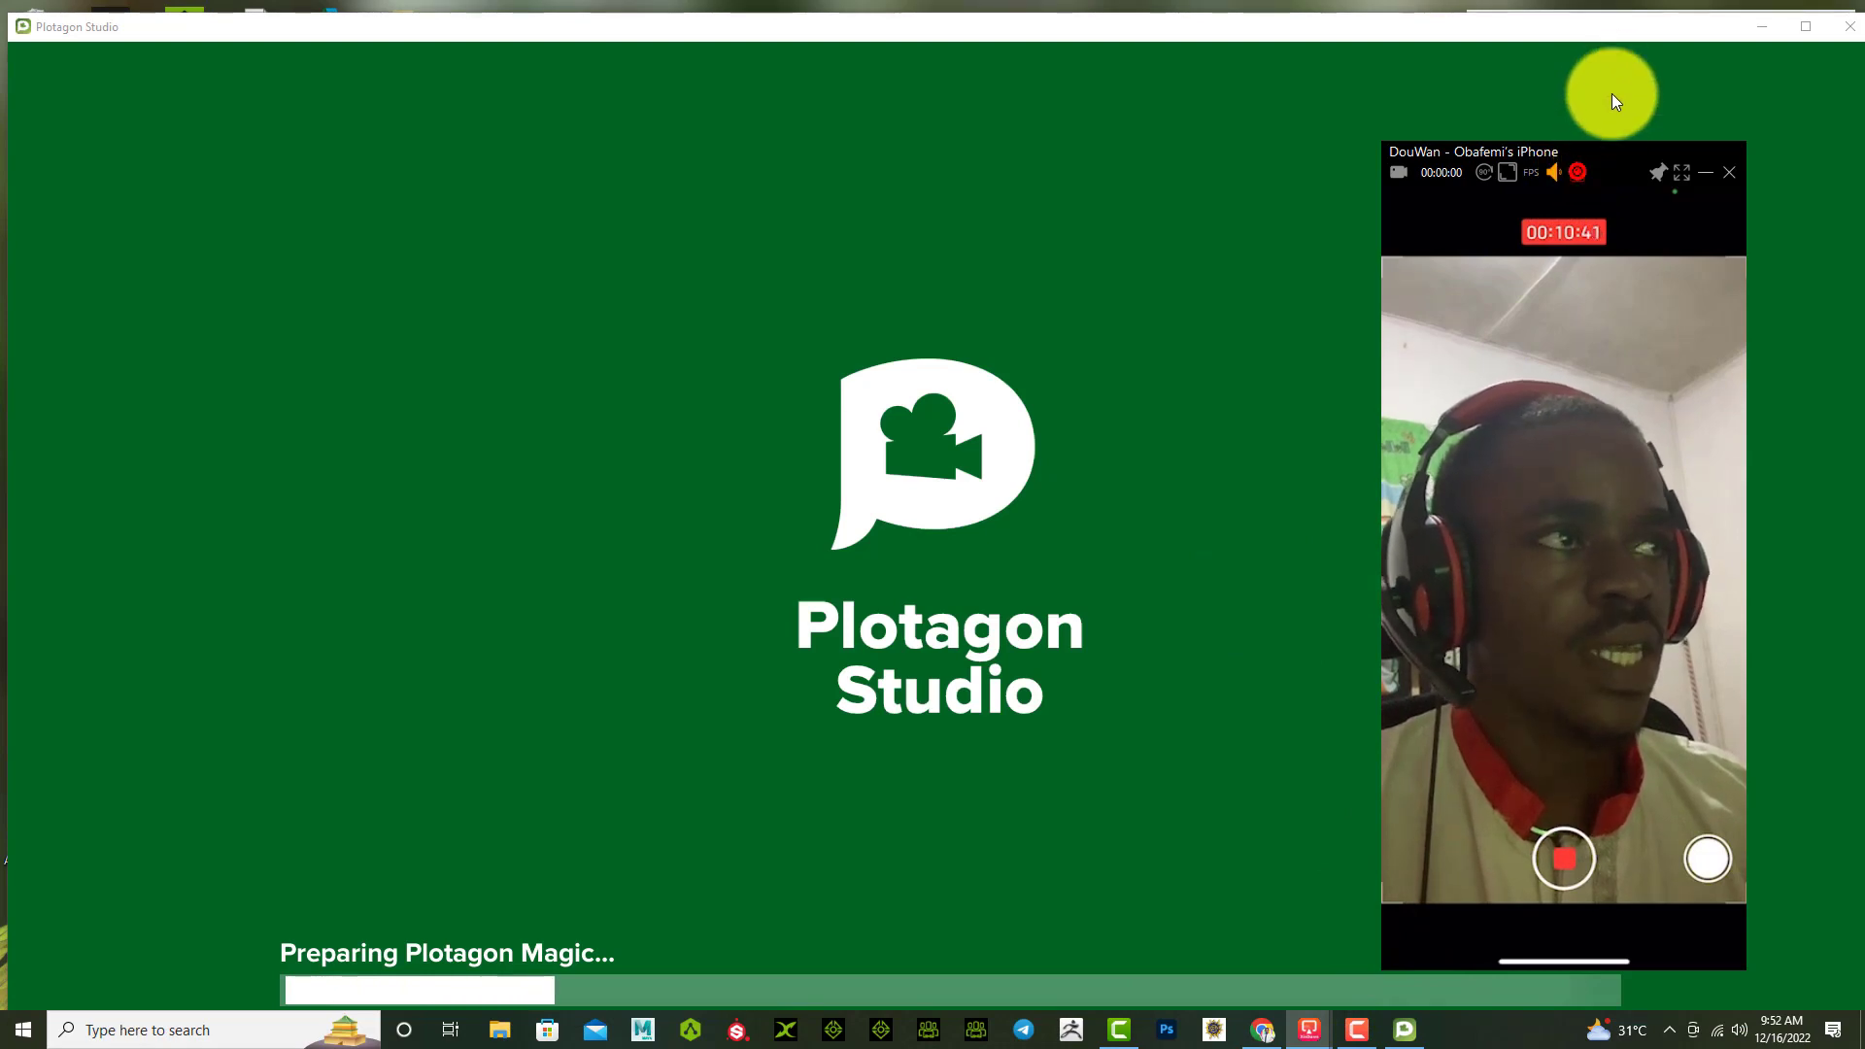
pyautogui.moveTo(1608, 152); pyautogui.dragTo(1623, 79)
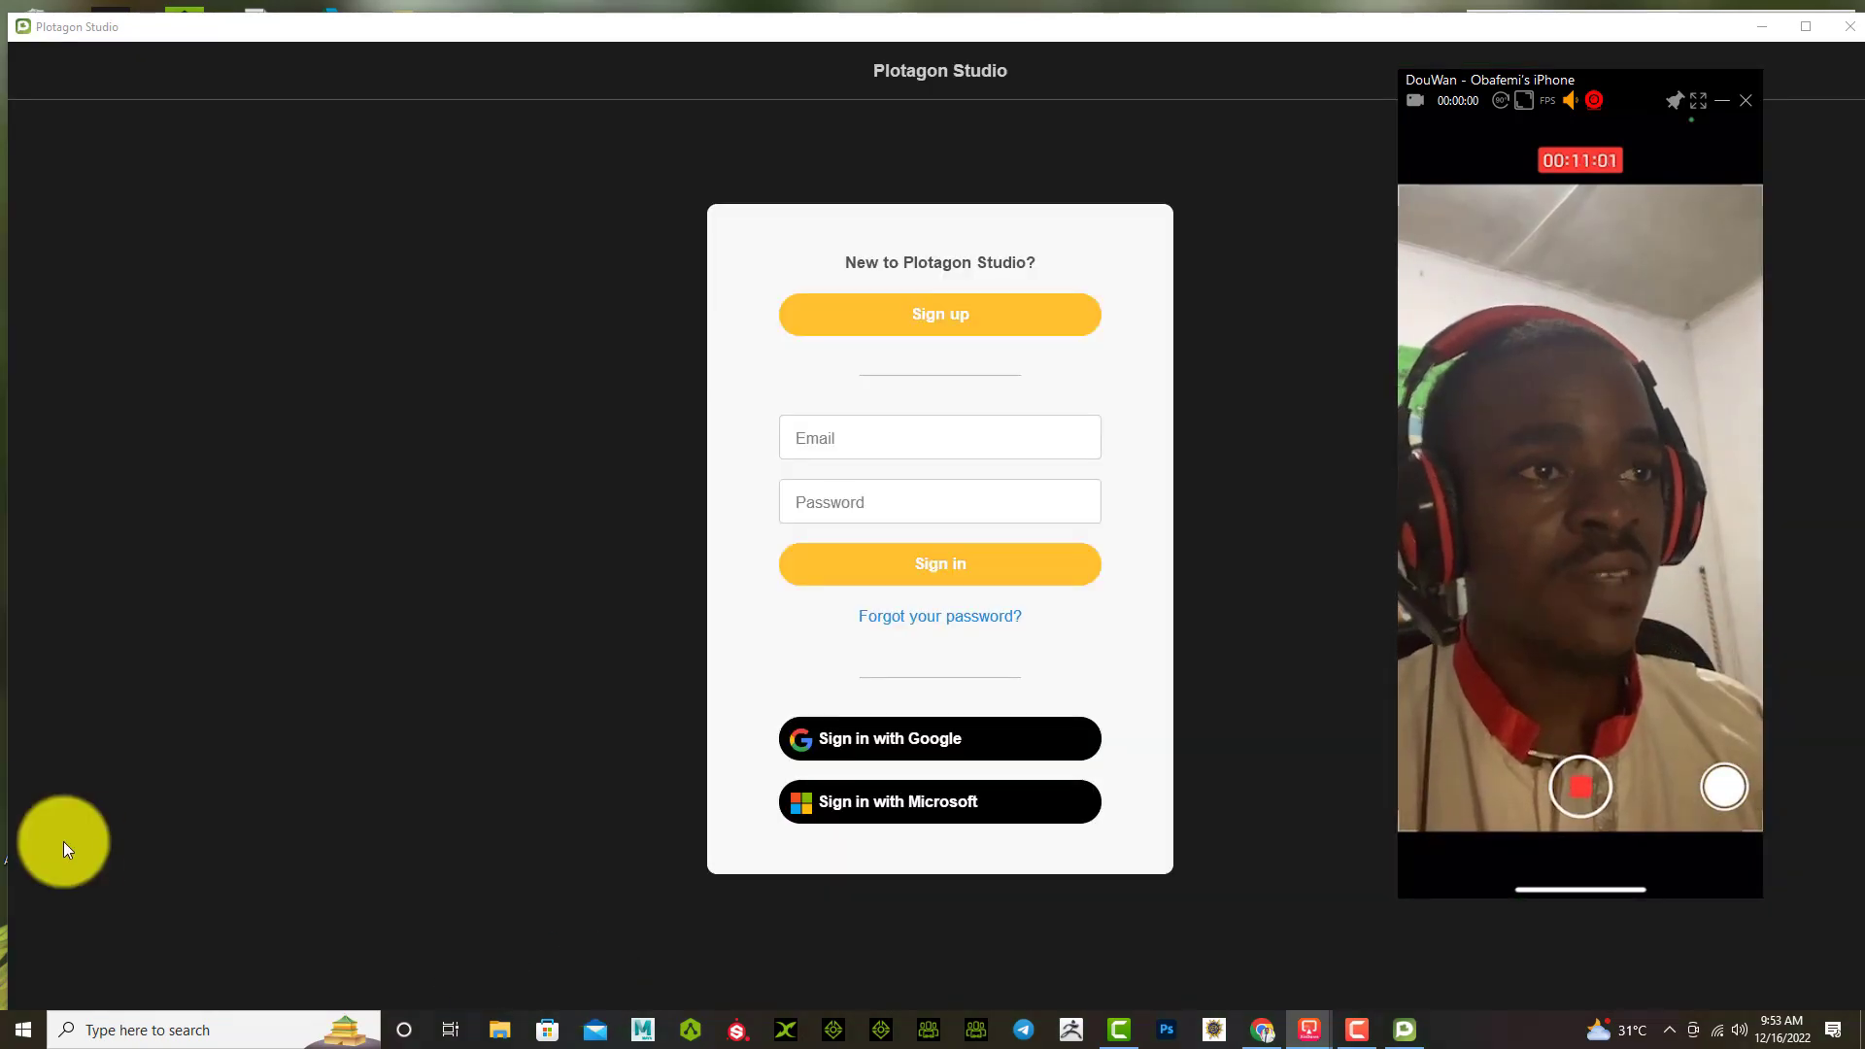
# Step: Enter the account e-mail and password and sign in to Plotagon Studio
pyautogui.click(847, 438)
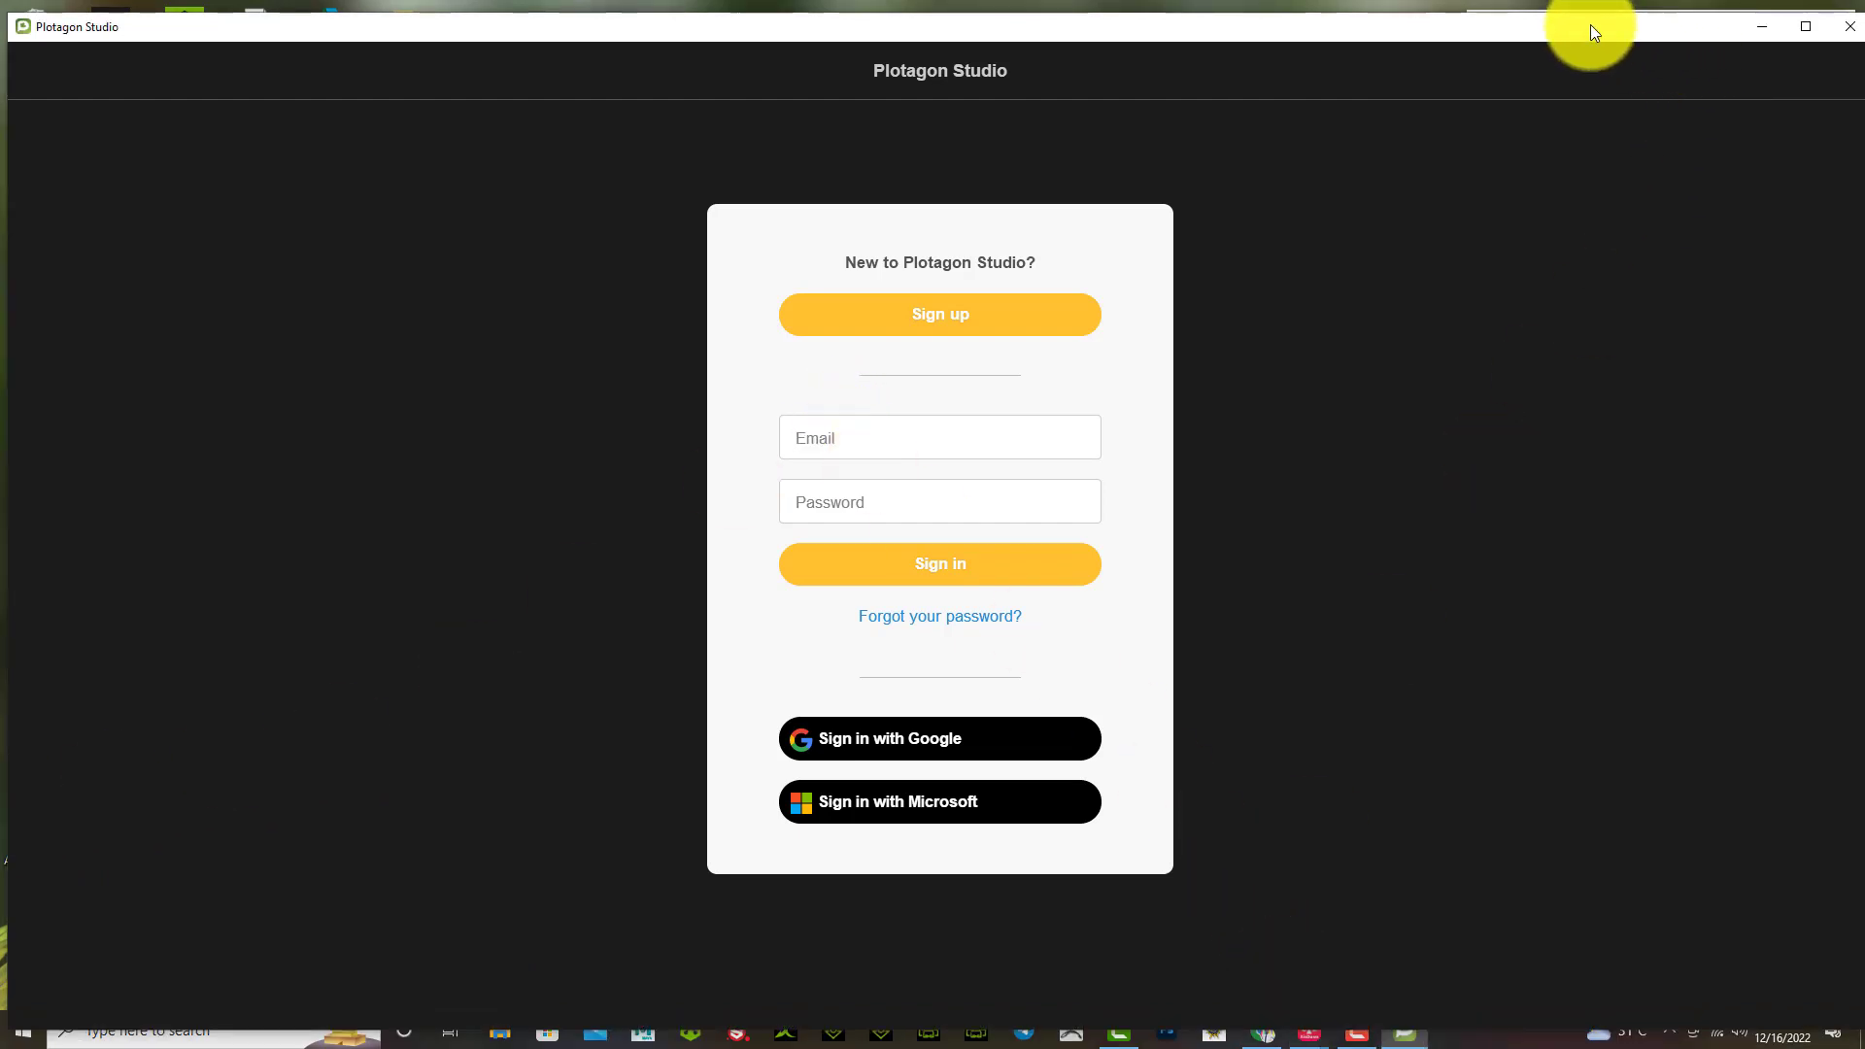
pyautogui.moveTo(1590, 24); pyautogui.dragTo(1094, 25)
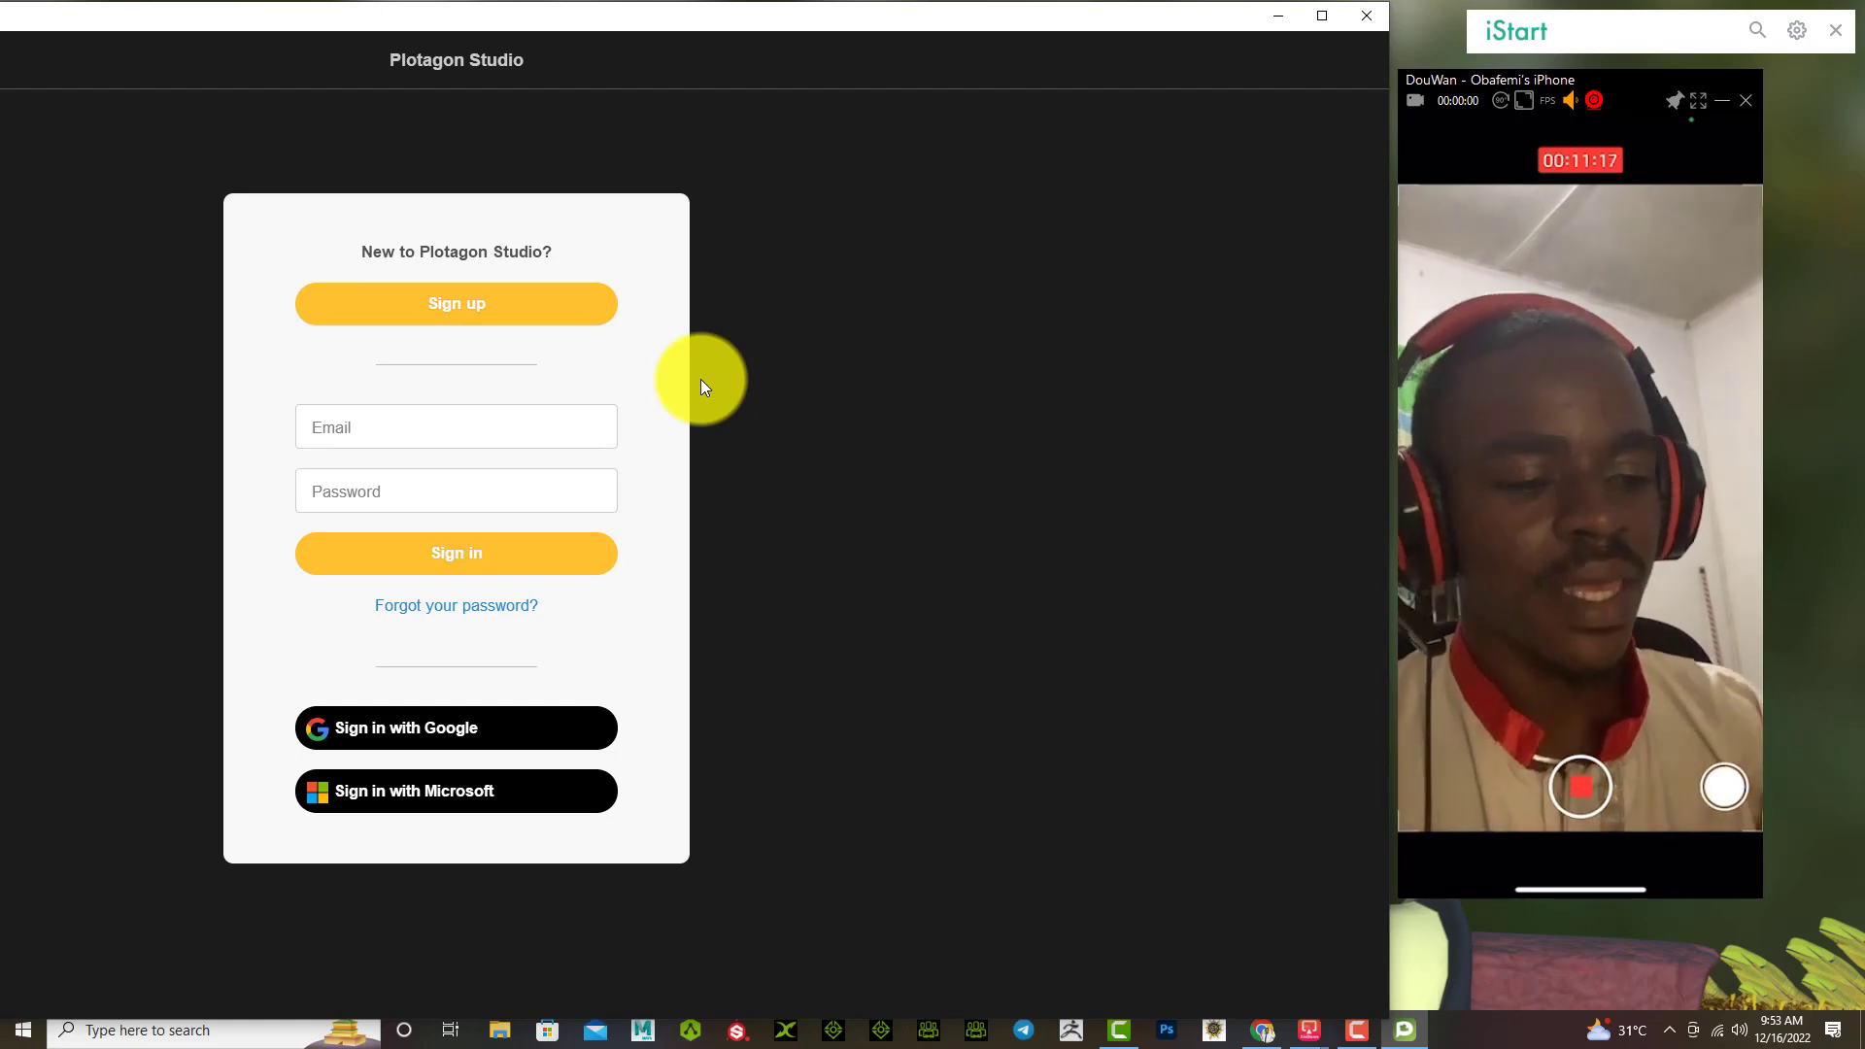
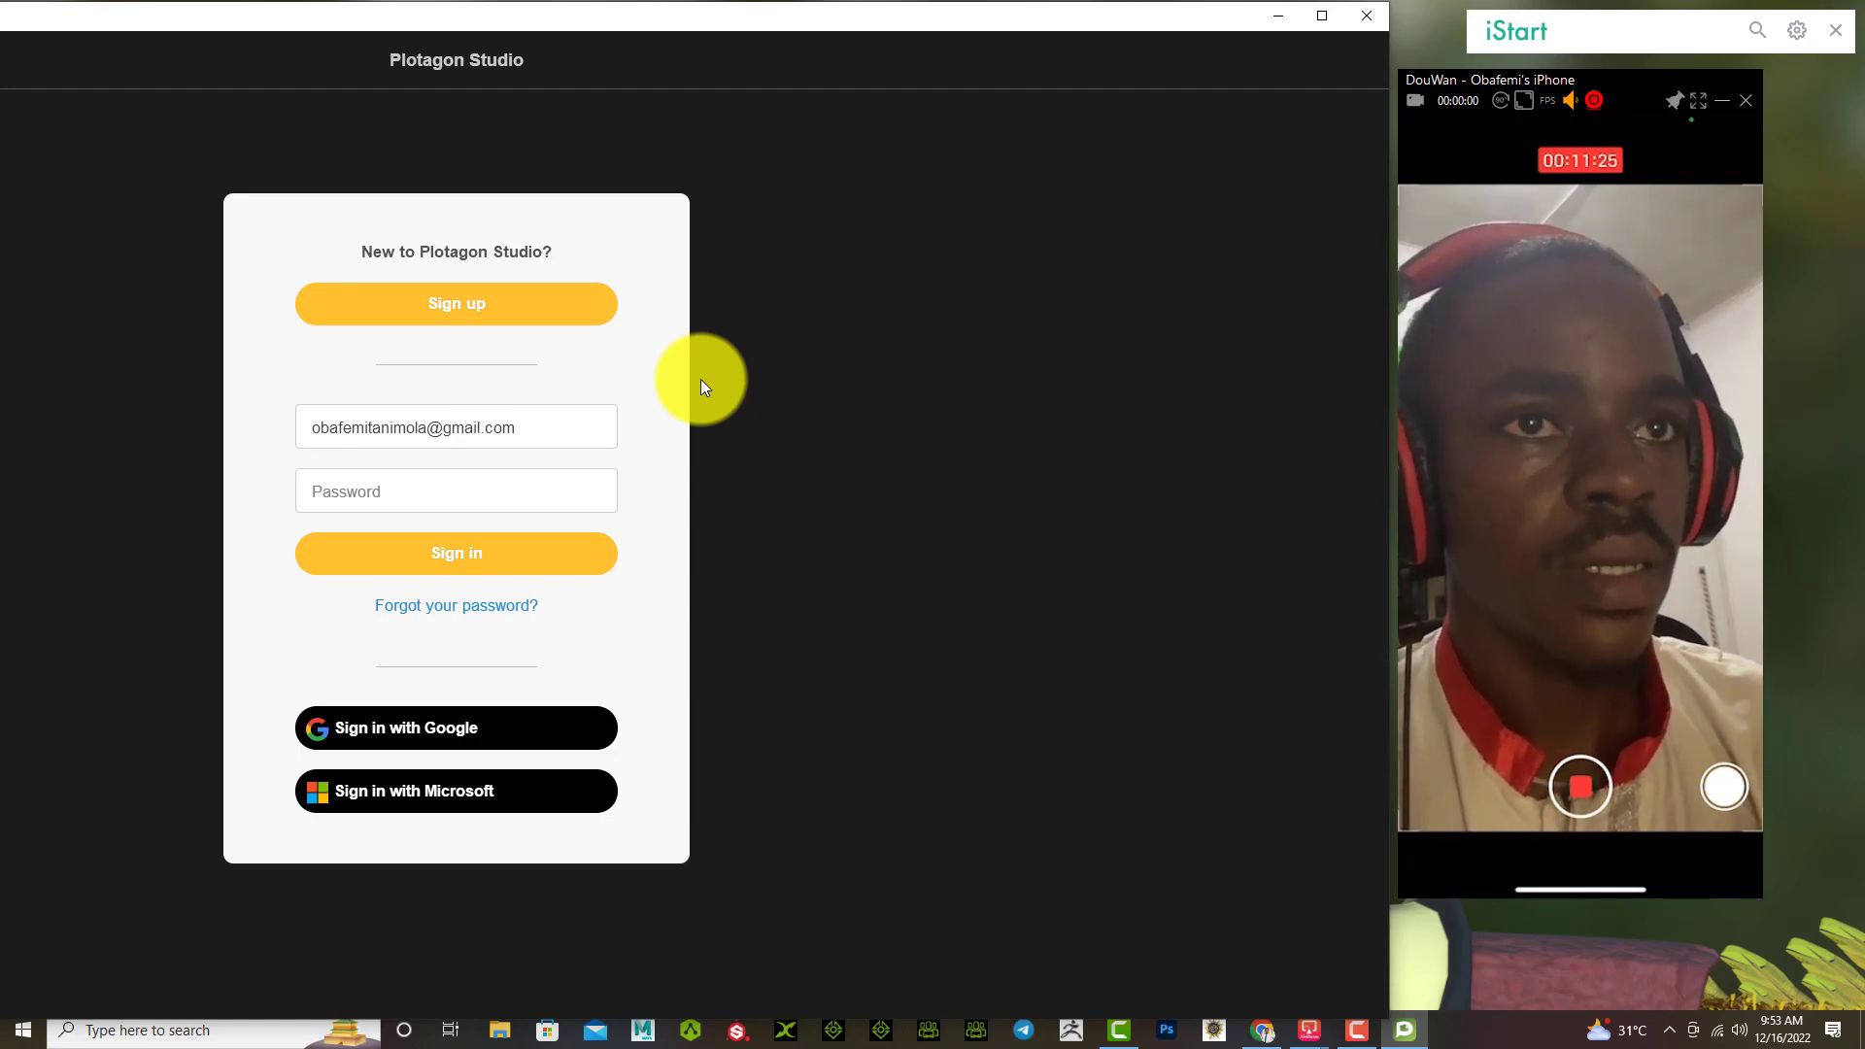
pyautogui.press('Tab')
pyautogui.write('••')
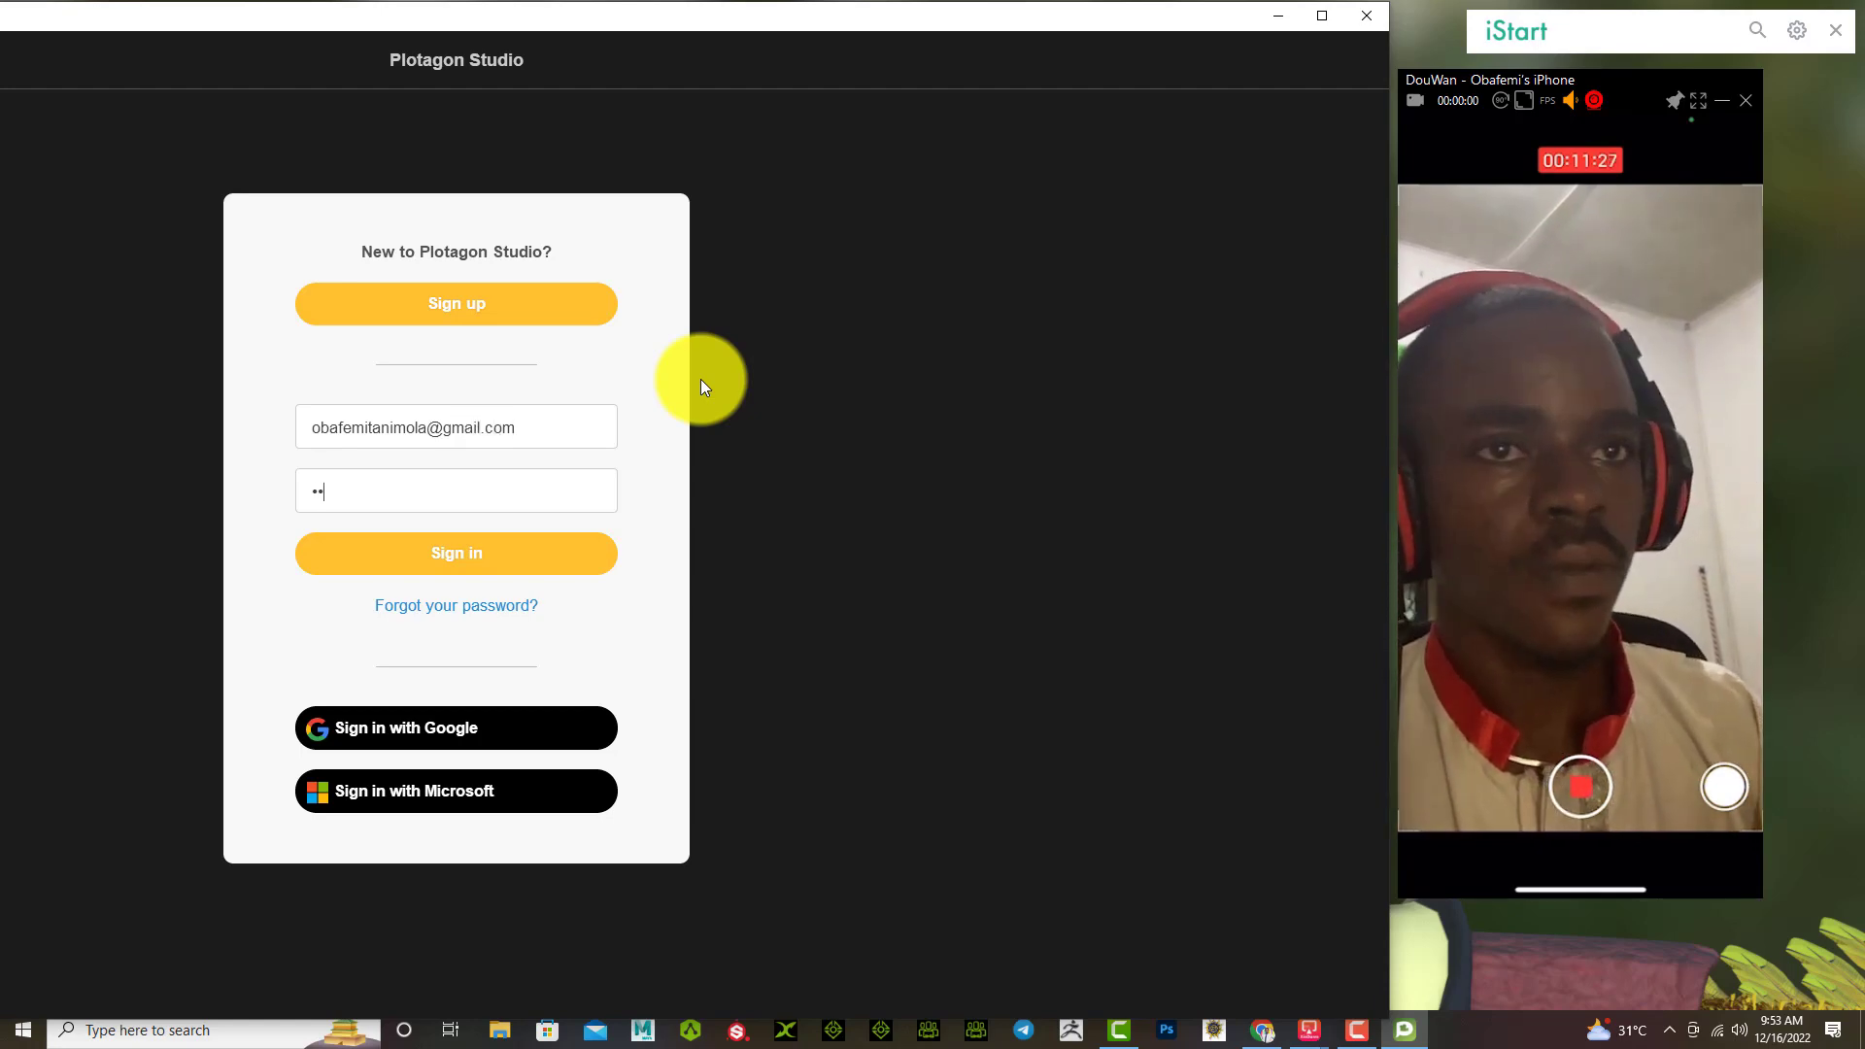
pyautogui.write('••••••')
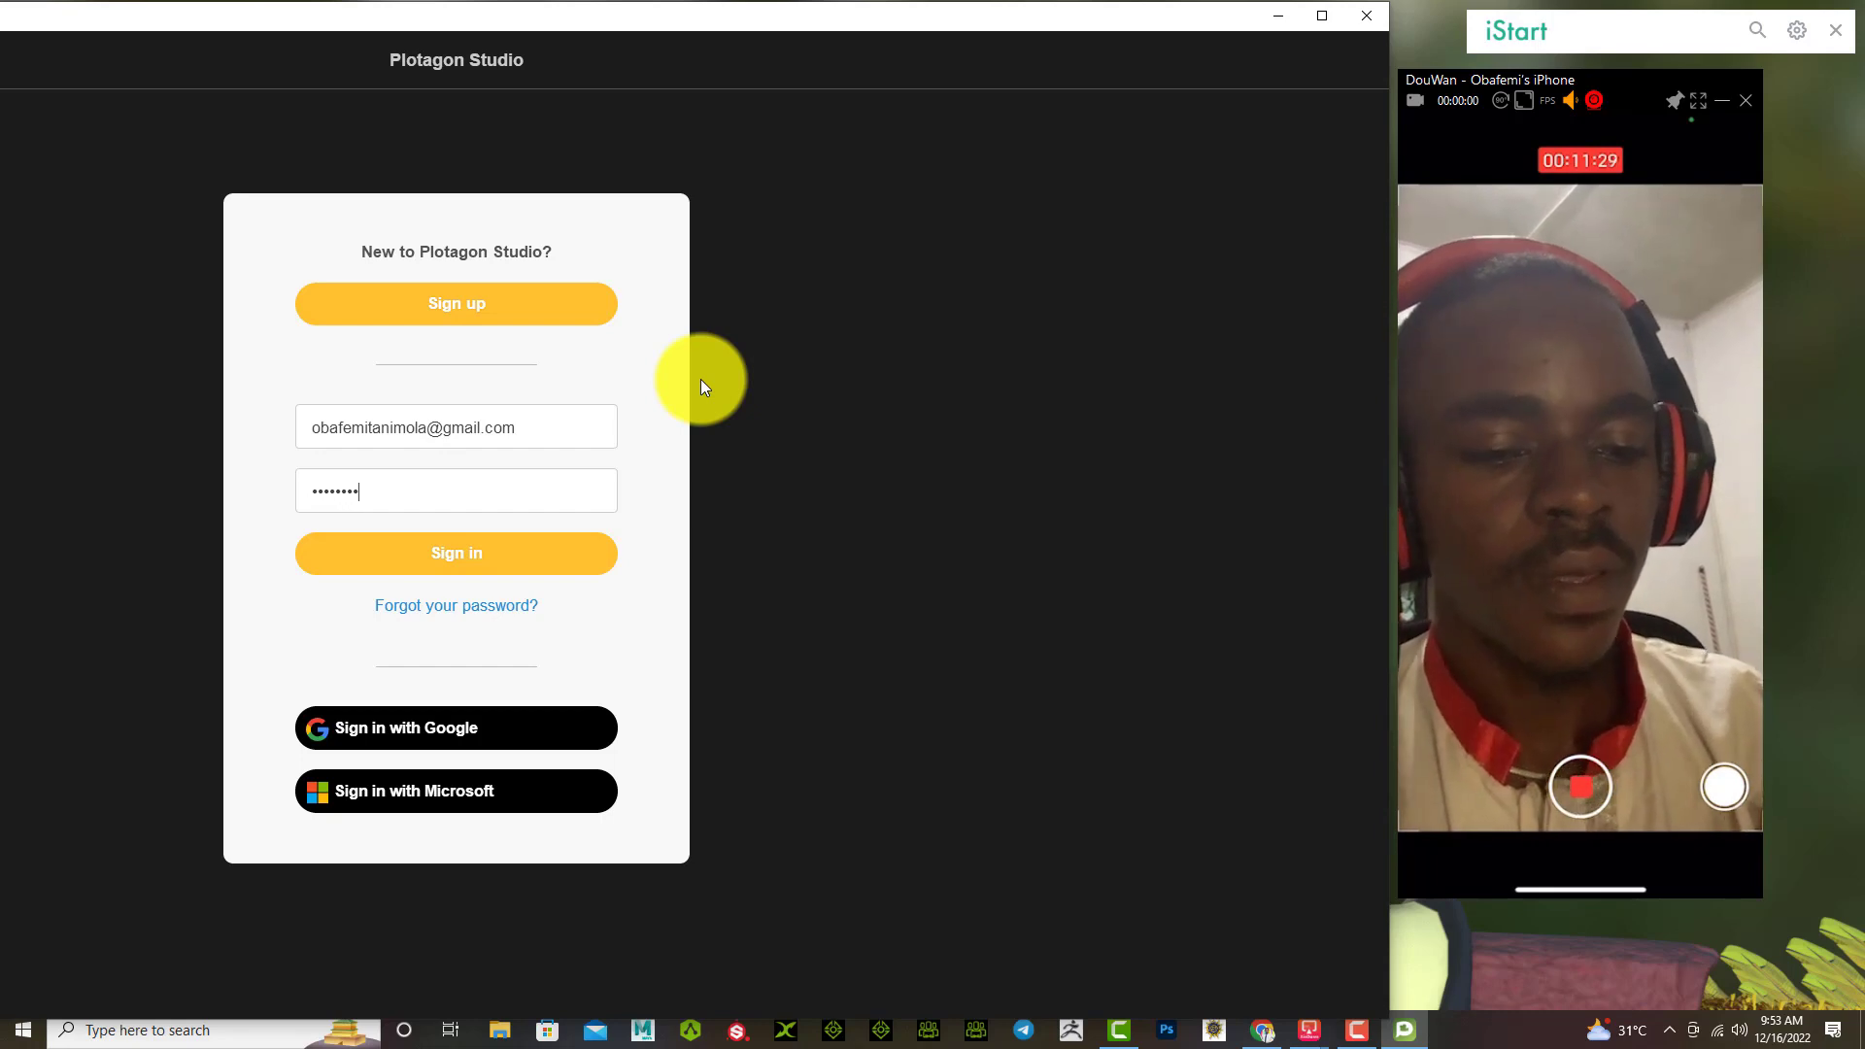
pyautogui.write('•••••')
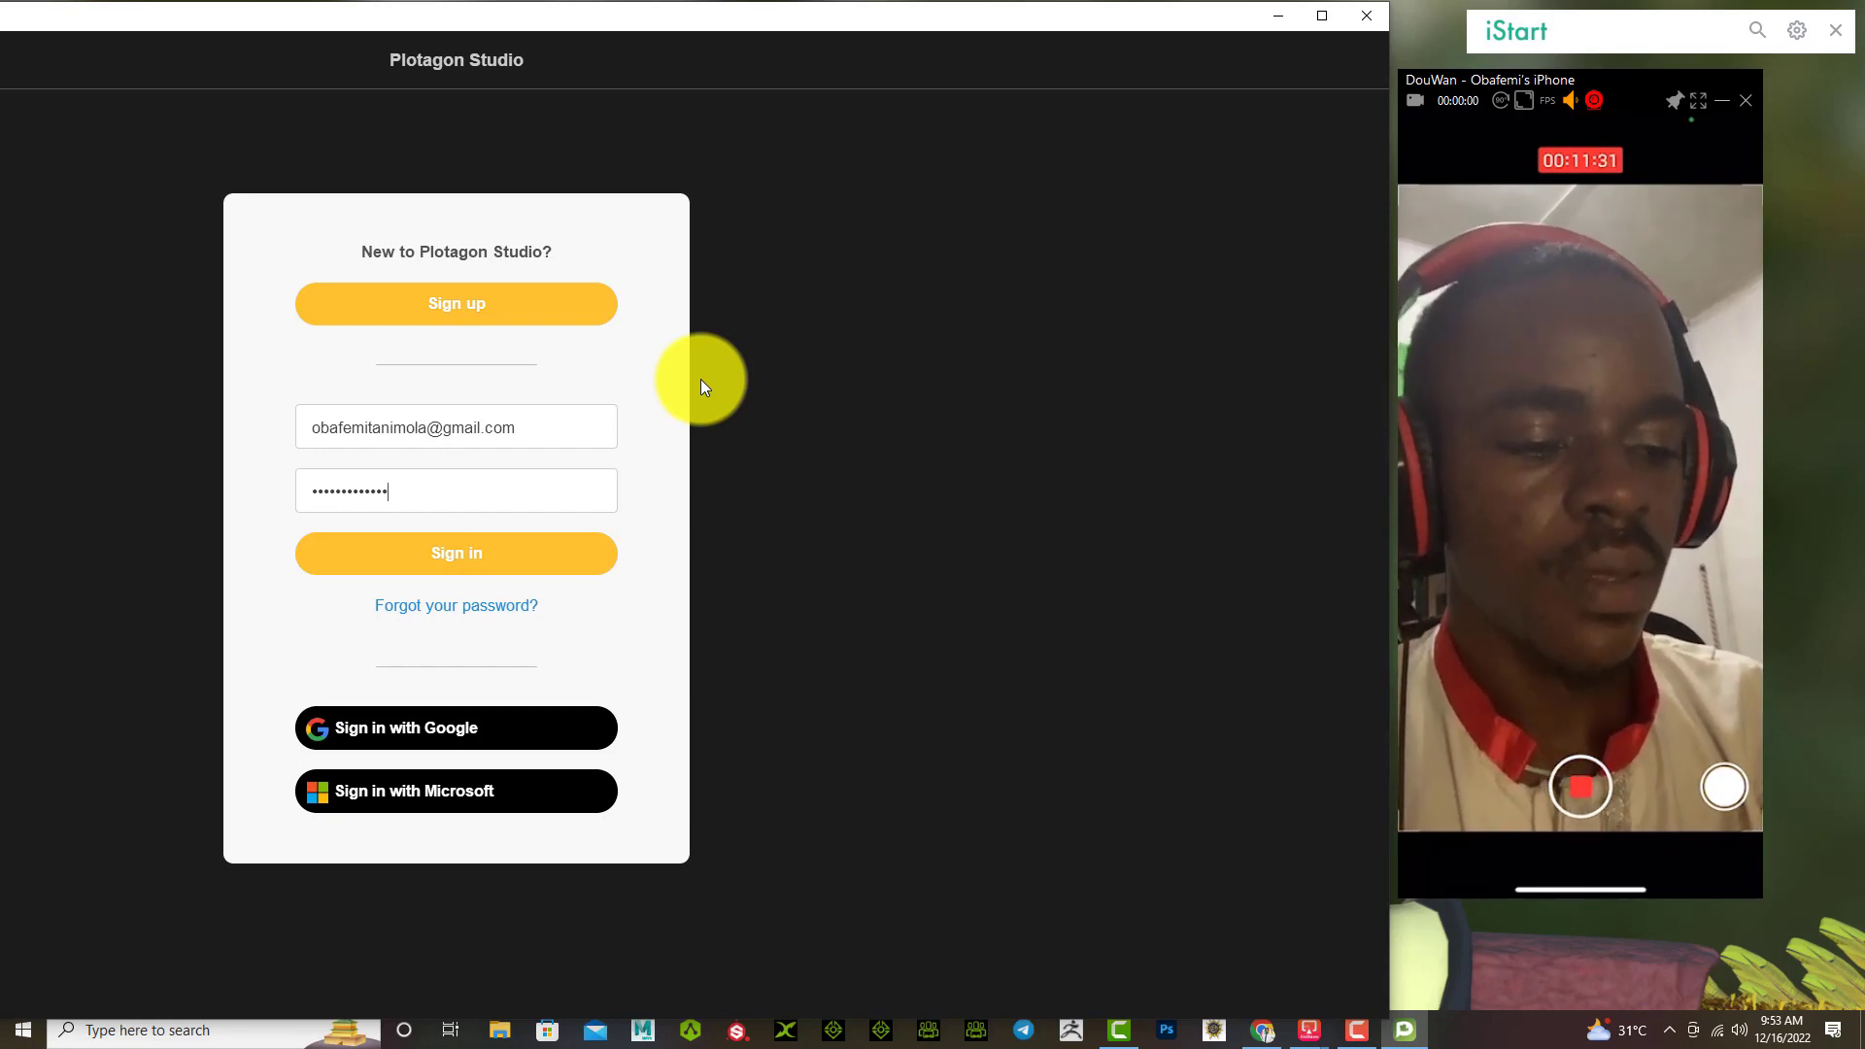
pyautogui.write('•')
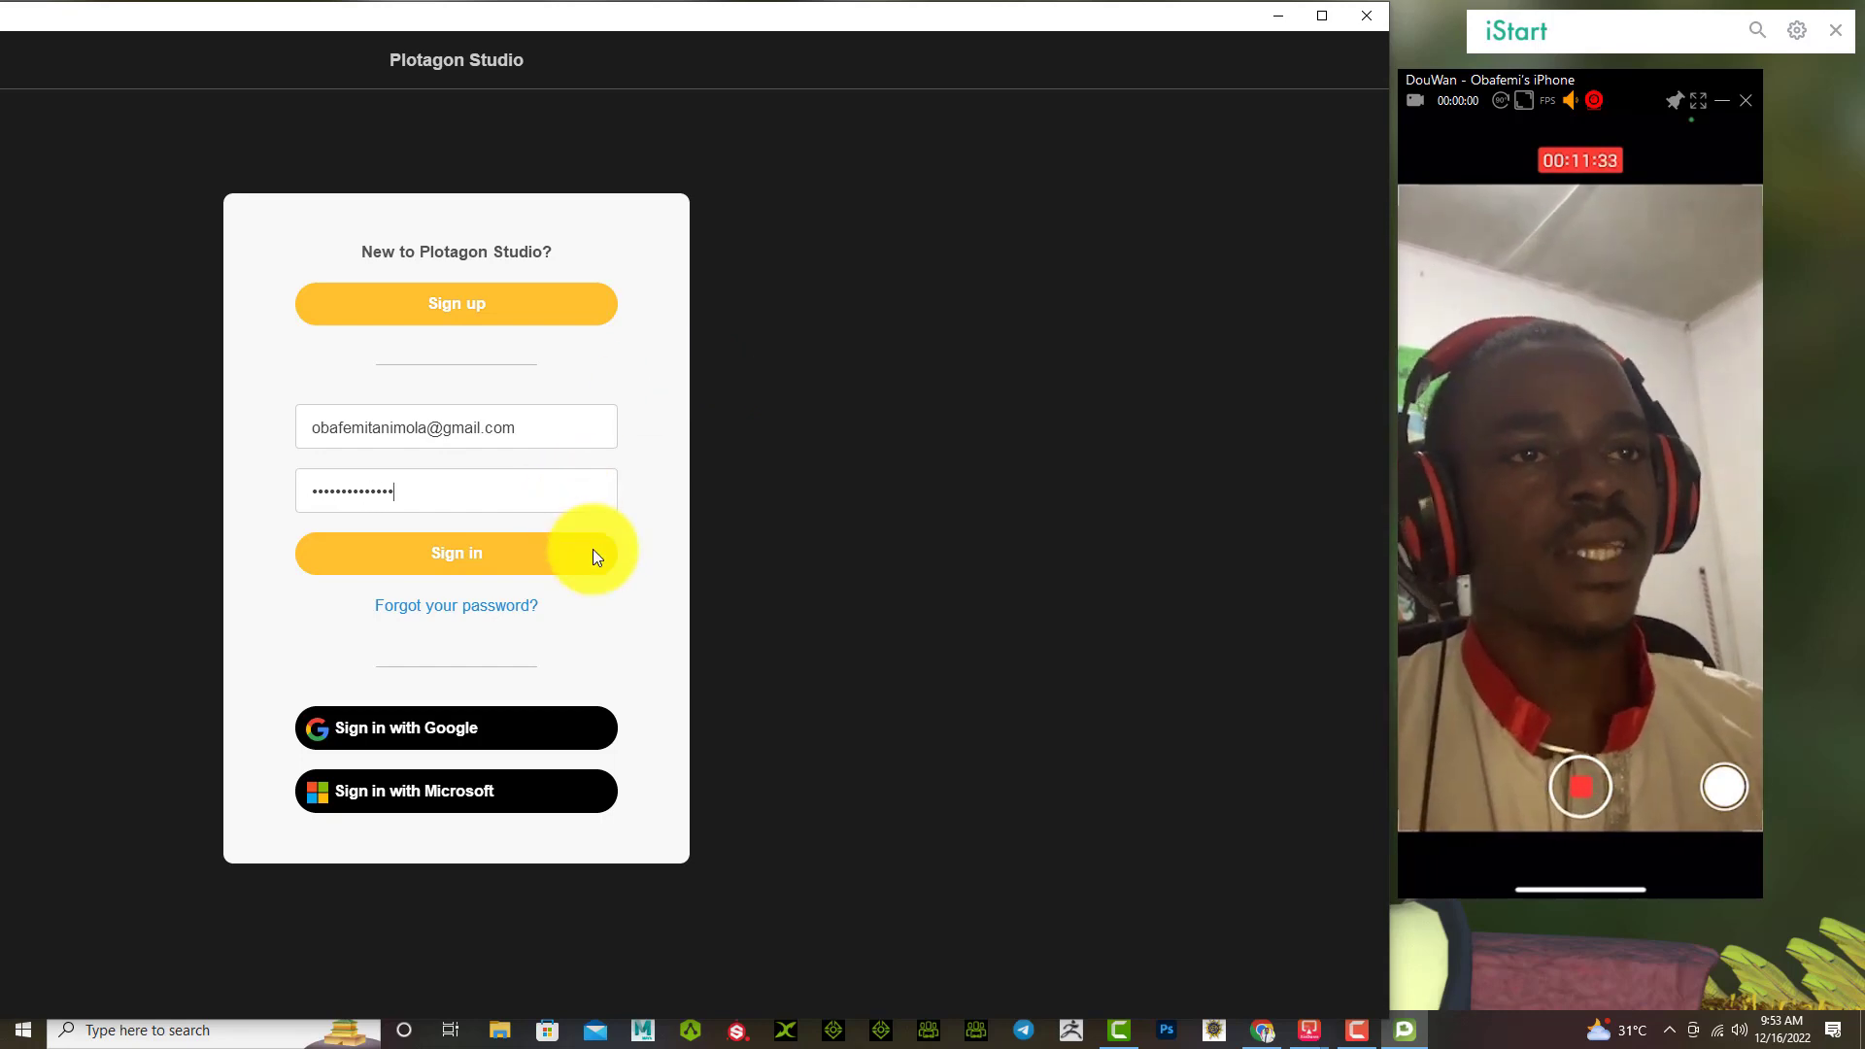
pyautogui.click(595, 550)
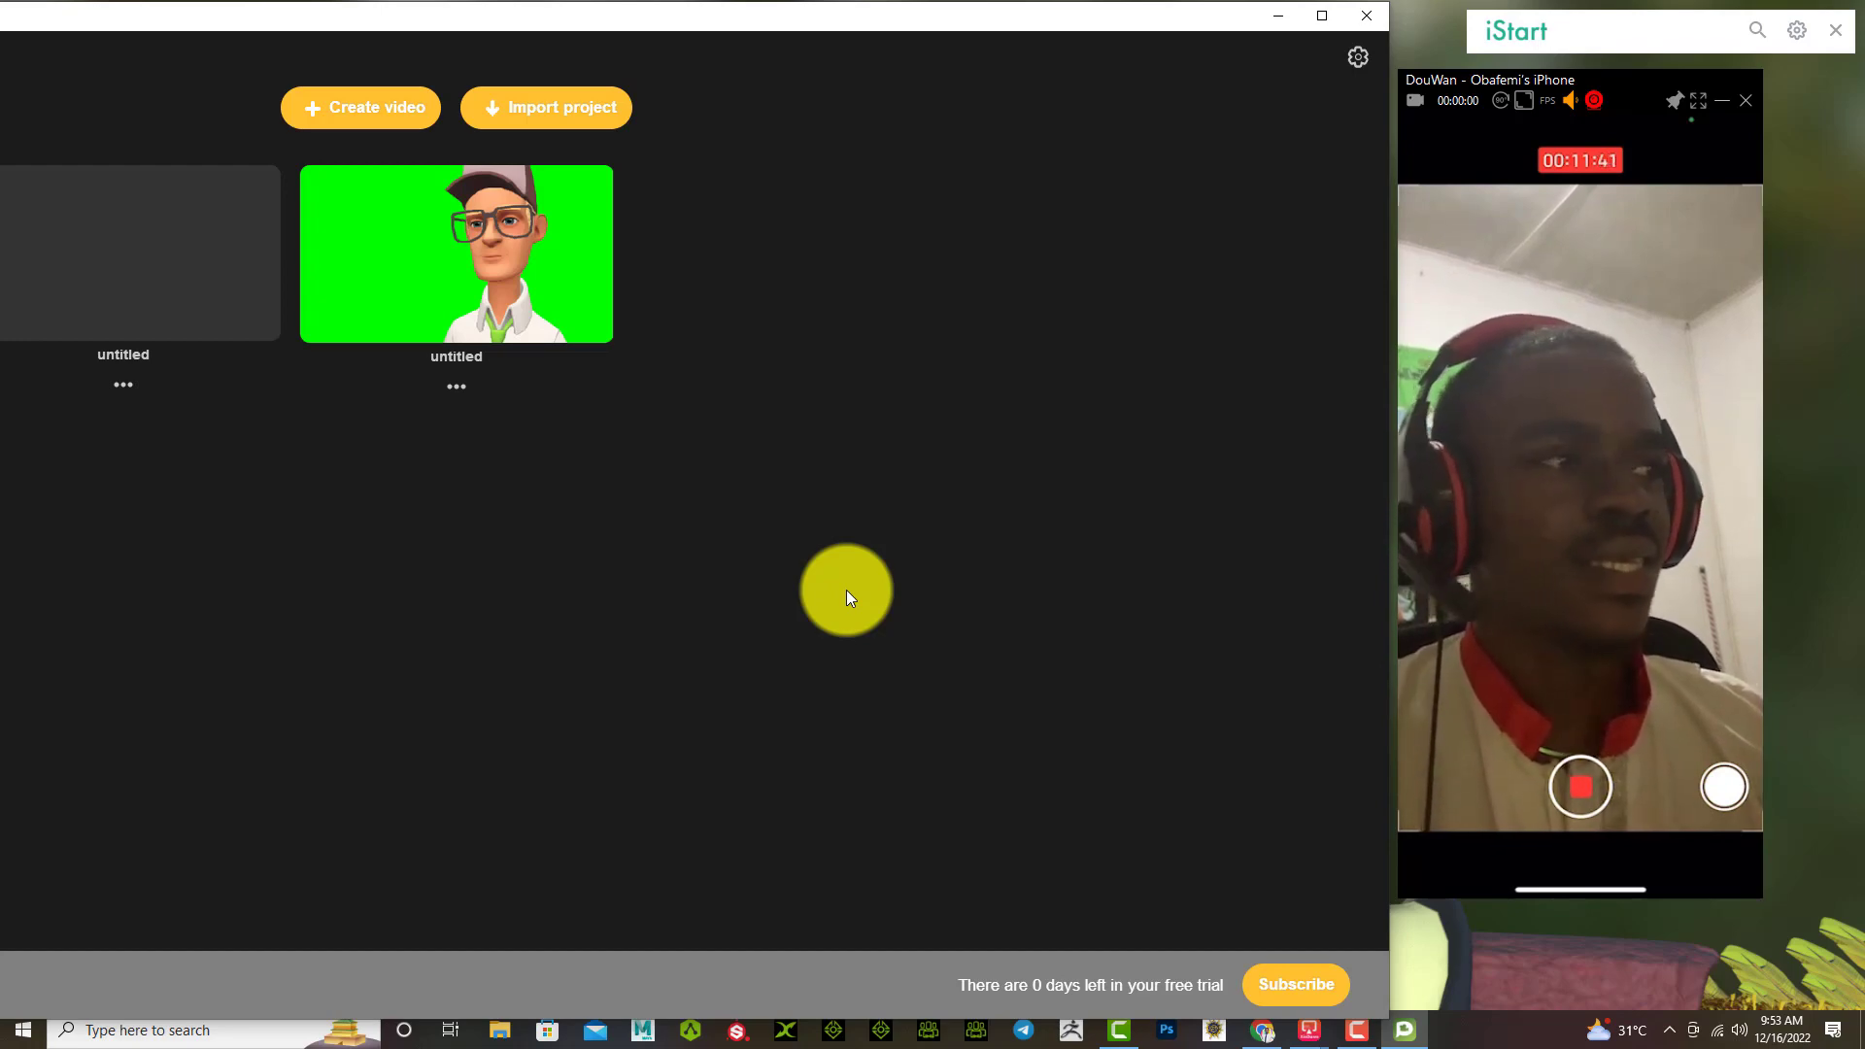
# Step: Create a new video project and fit the app window back into view
pyautogui.click(335, 113)
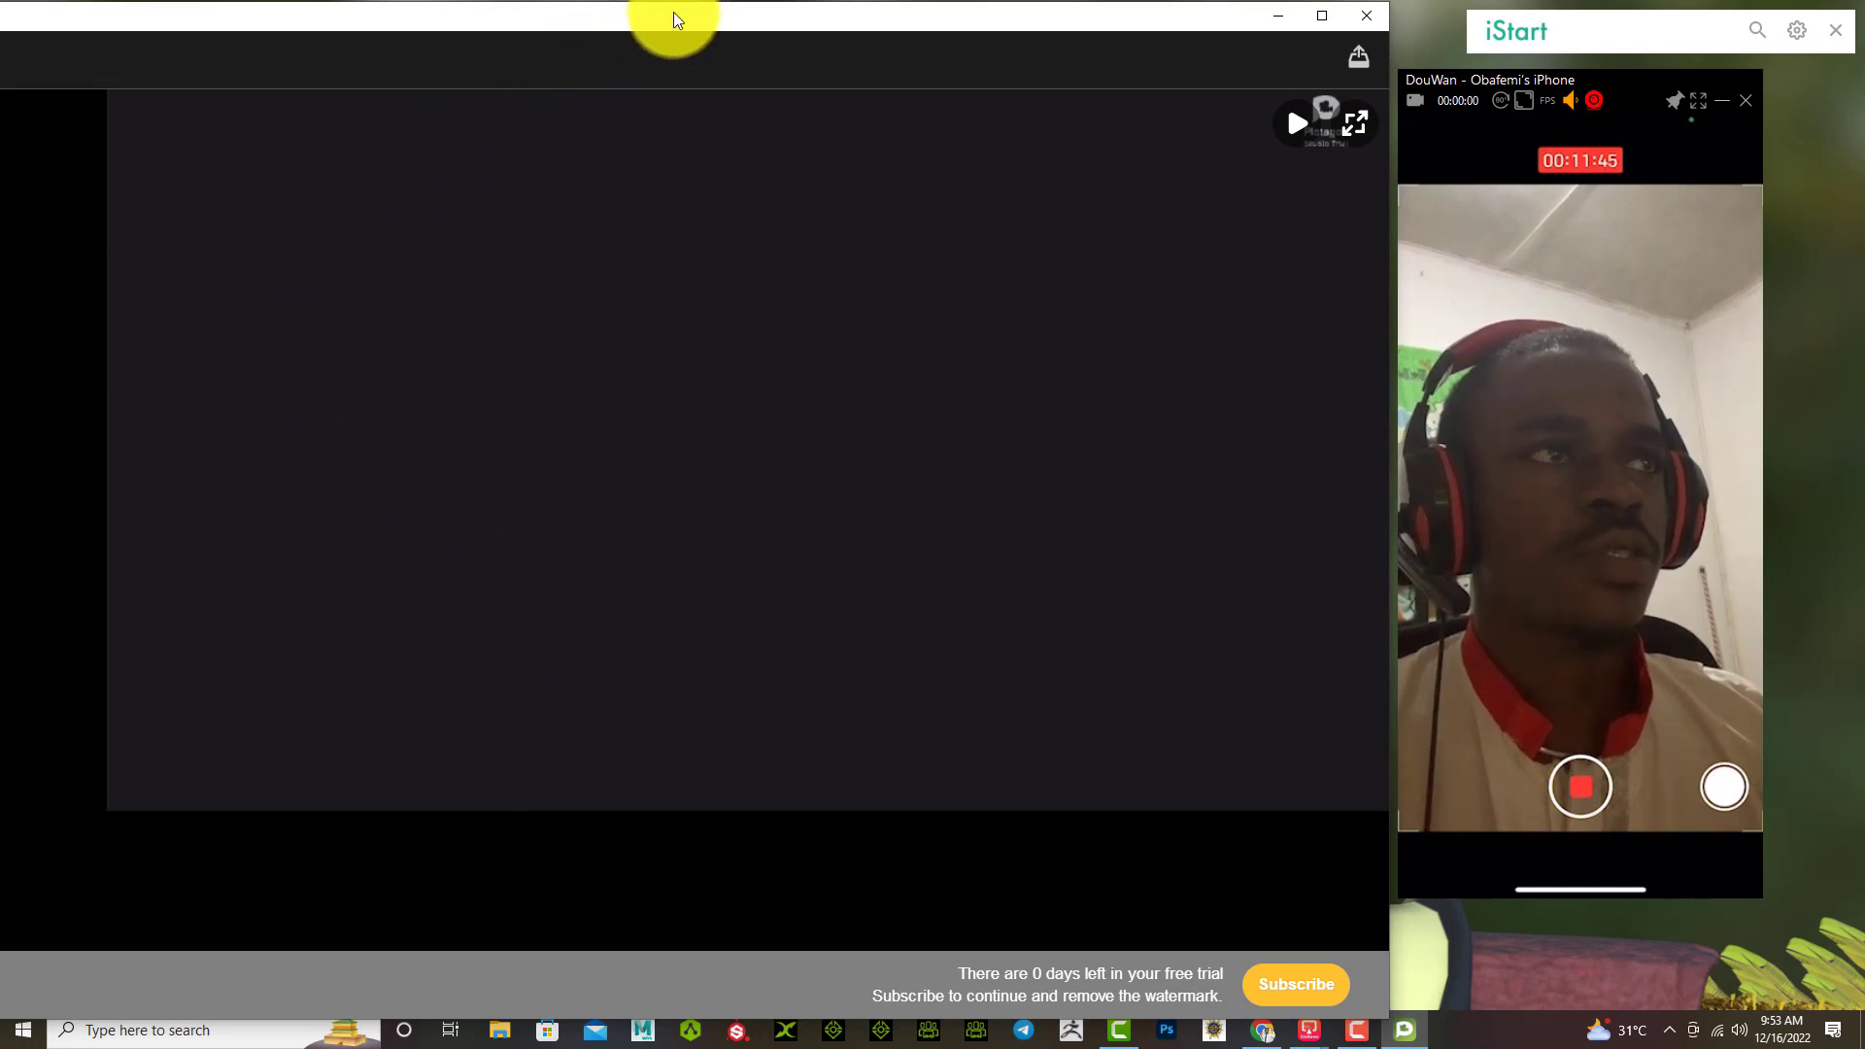
pyautogui.moveTo(680, 14); pyautogui.dragTo(838, 28)
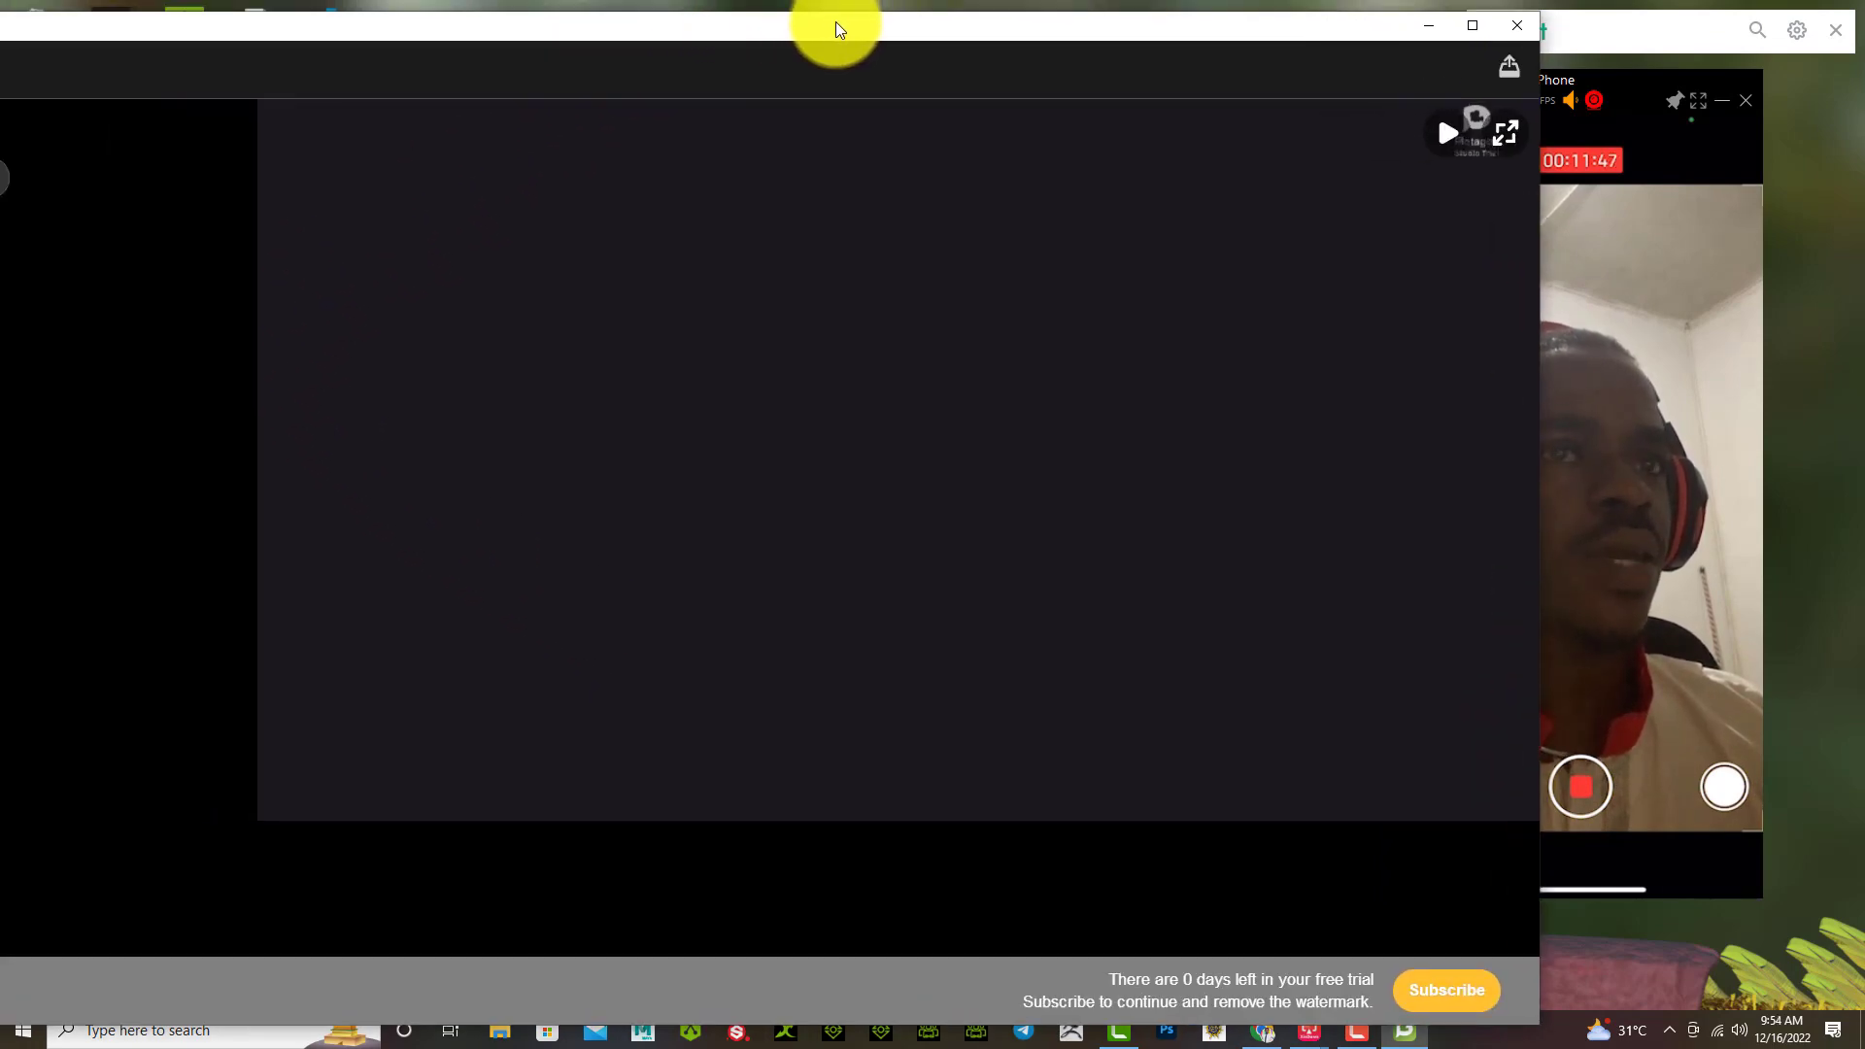
pyautogui.moveTo(1544, 353); pyautogui.dragTo(1012, 342)
pyautogui.moveTo(502, 44); pyautogui.dragTo(812, 39)
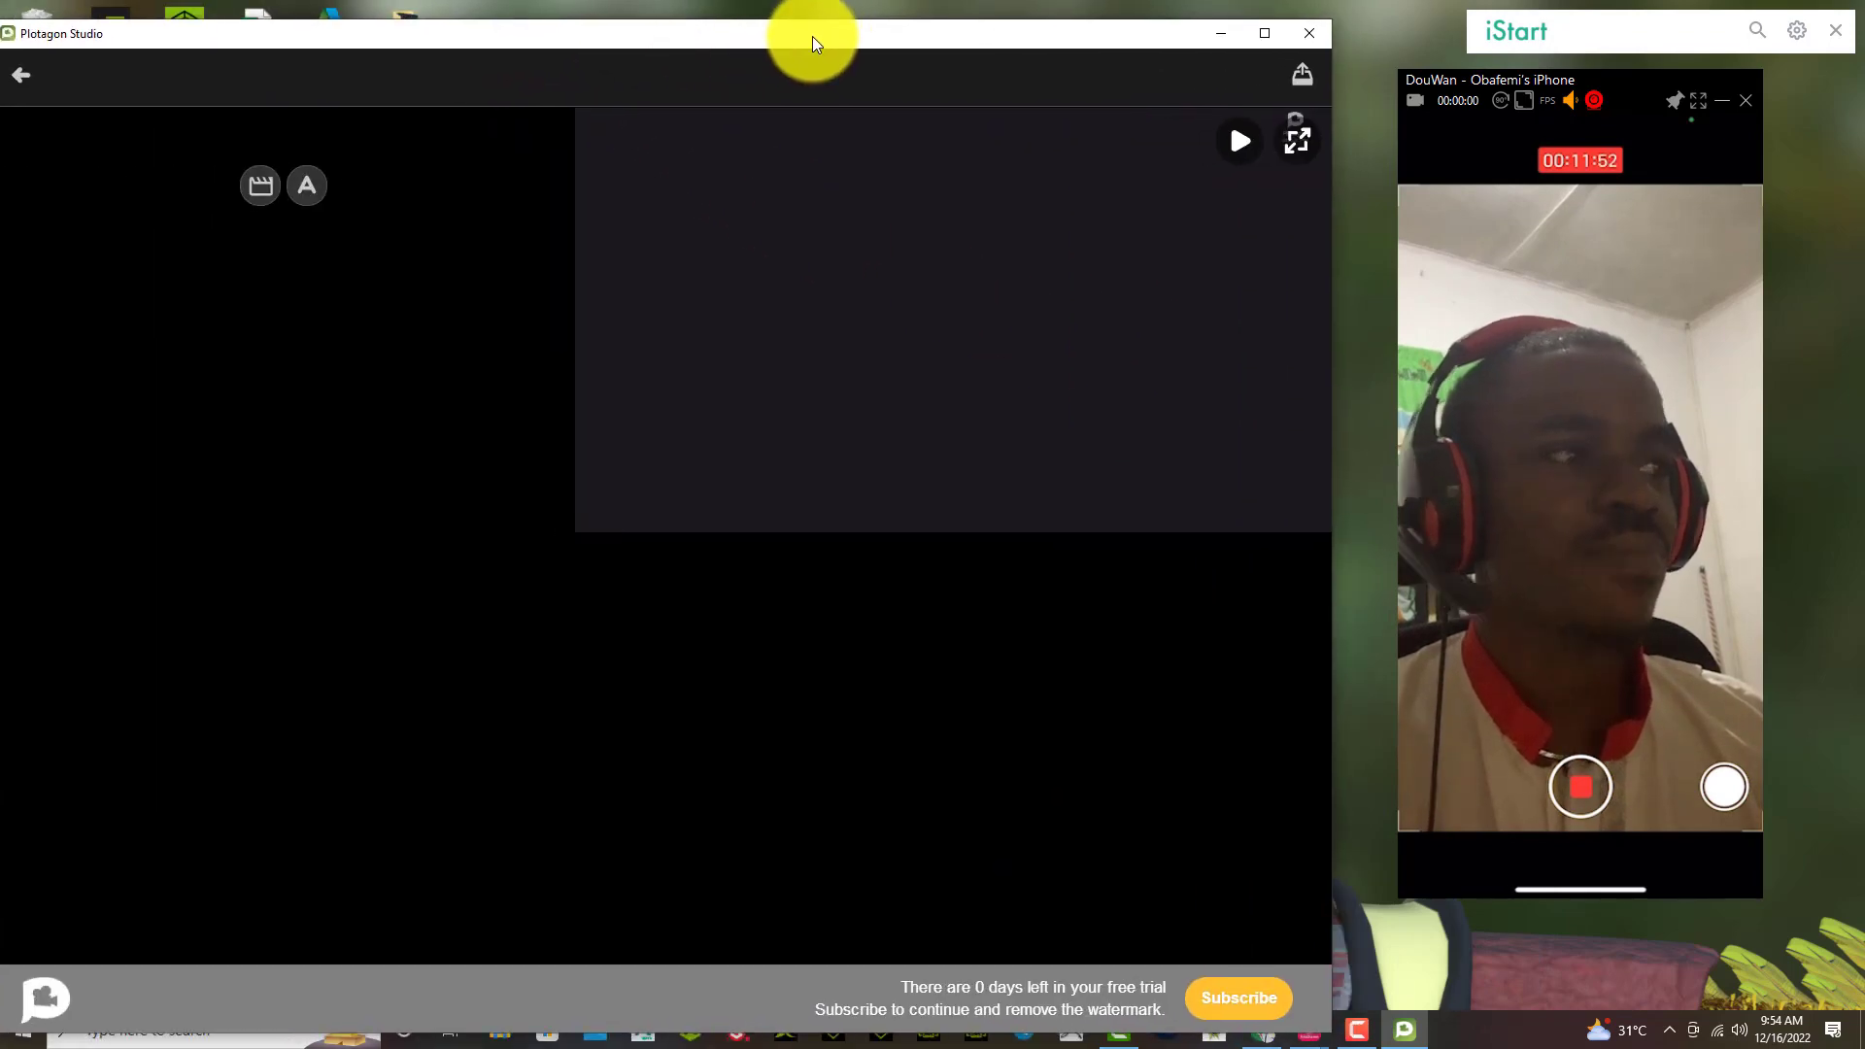
# Step: Add a scene and browse the Scenes library categories, Office through Transportation
pyautogui.click(254, 196)
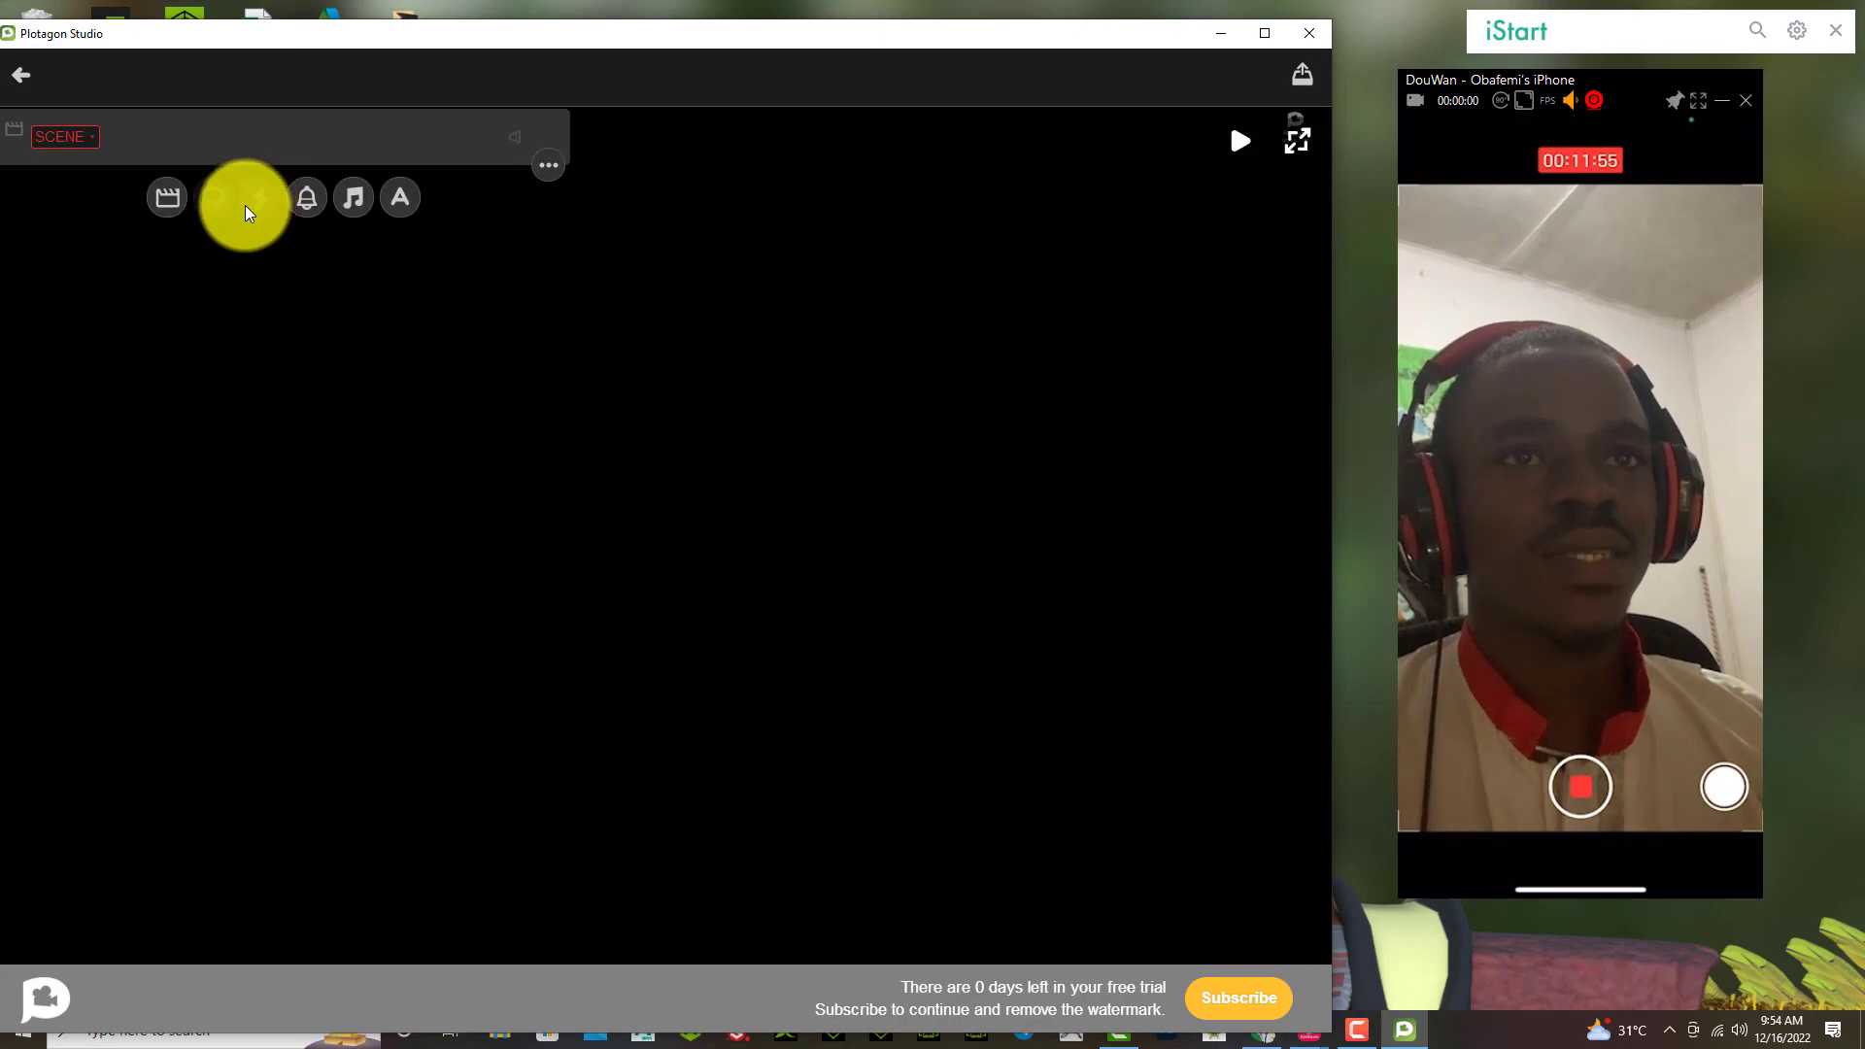
pyautogui.click(62, 134)
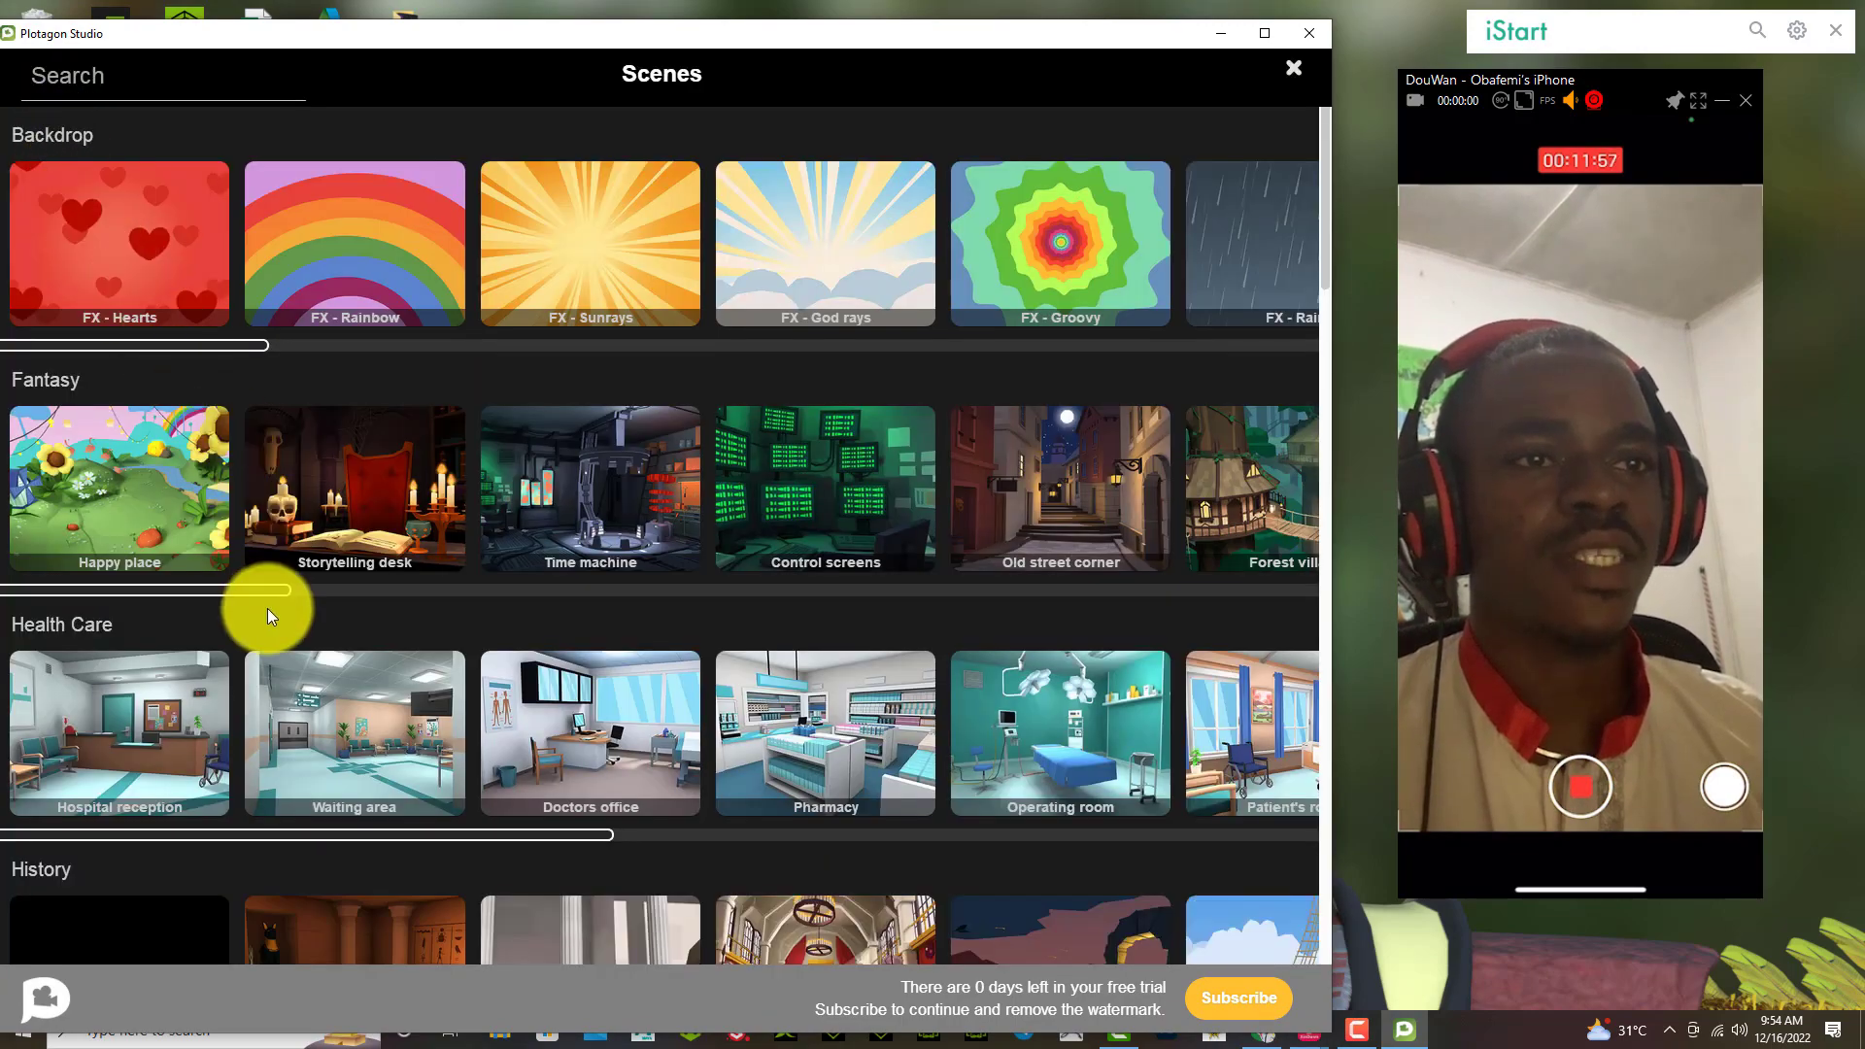
pyautogui.scroll(-3, 267, 609)
pyautogui.scroll(-15, 270, 610)
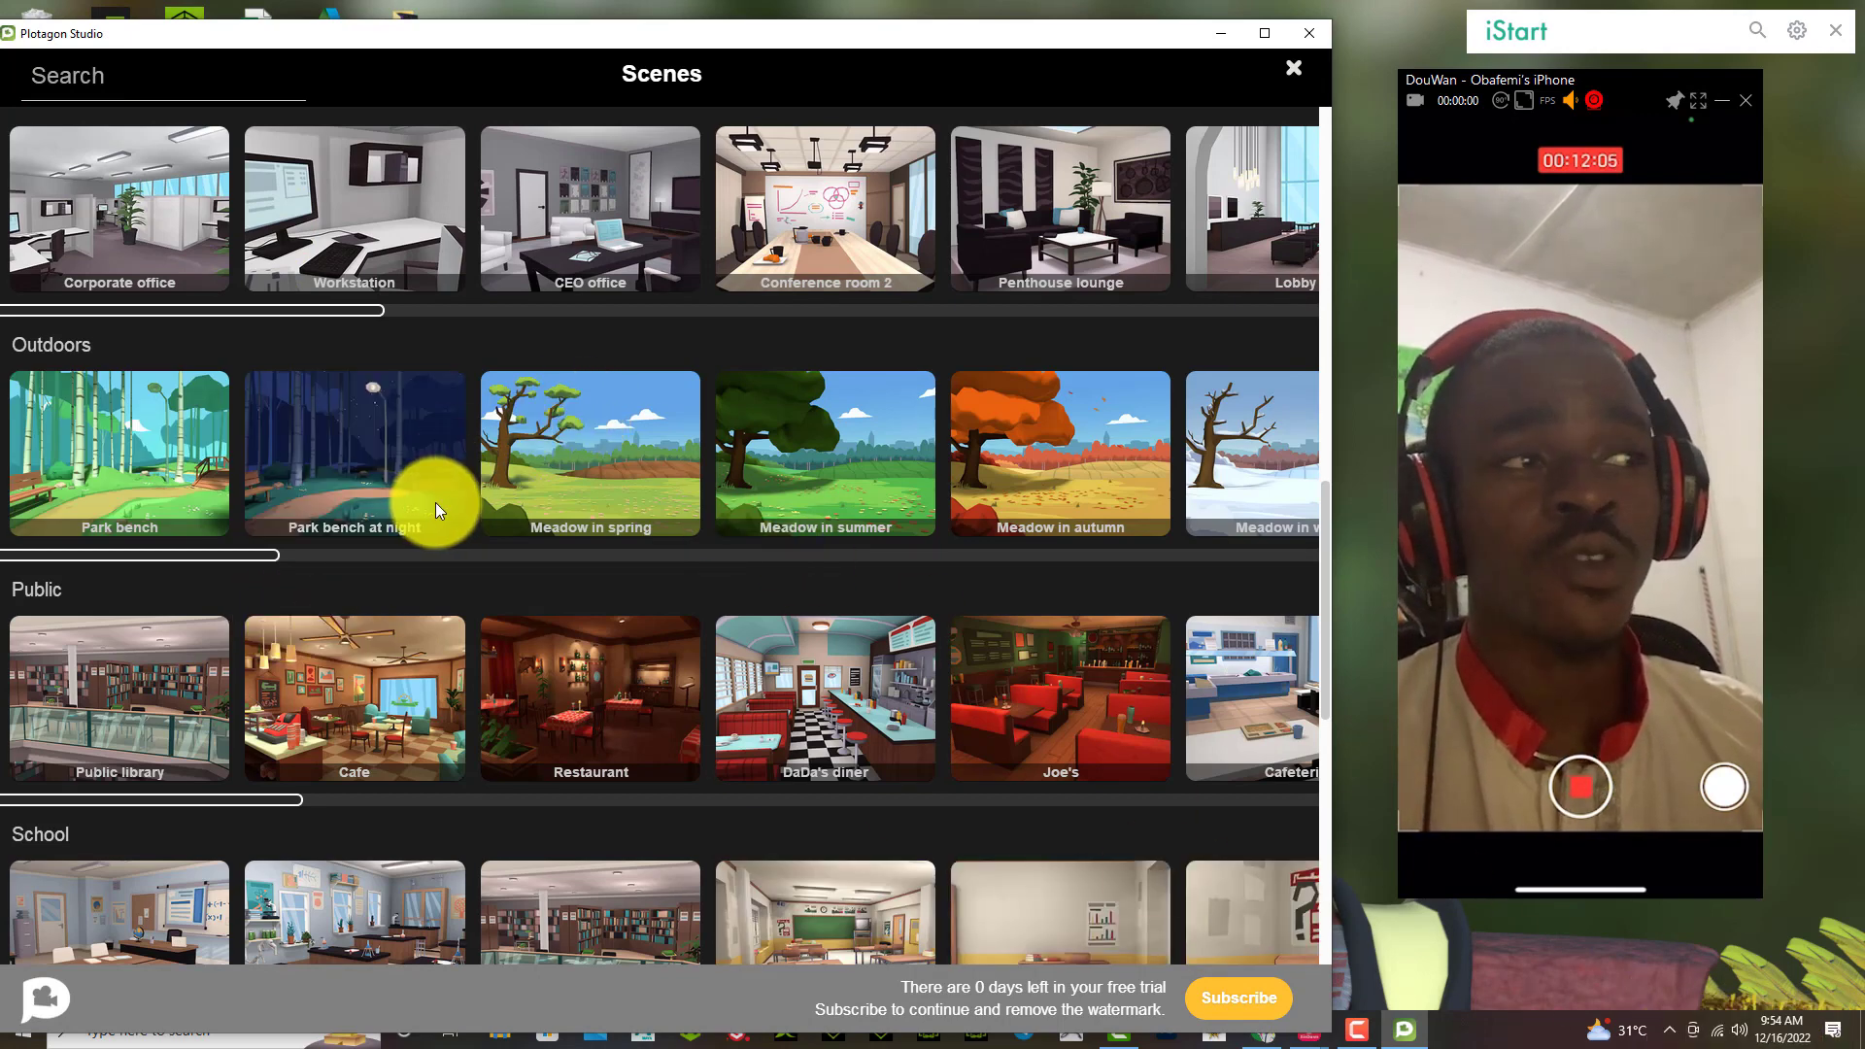
pyautogui.scroll(-2, 567, 639)
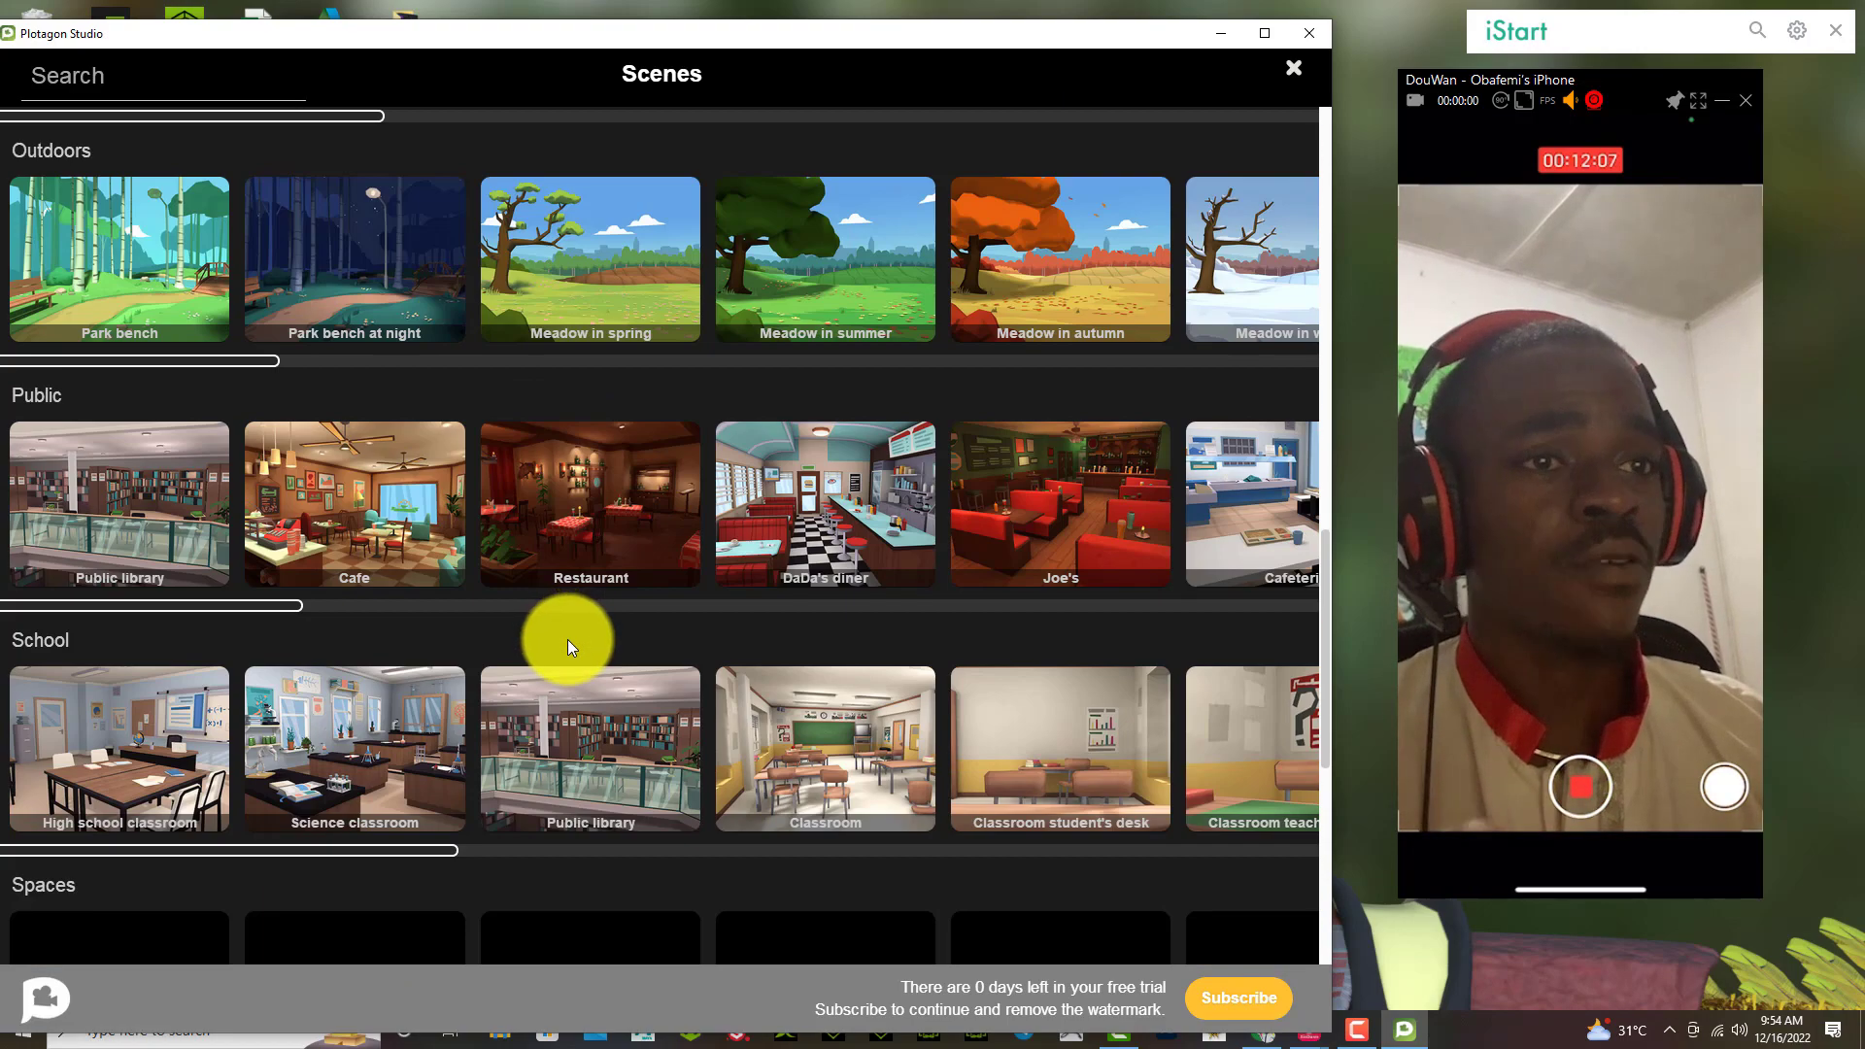
pyautogui.scroll(-1, 567, 639)
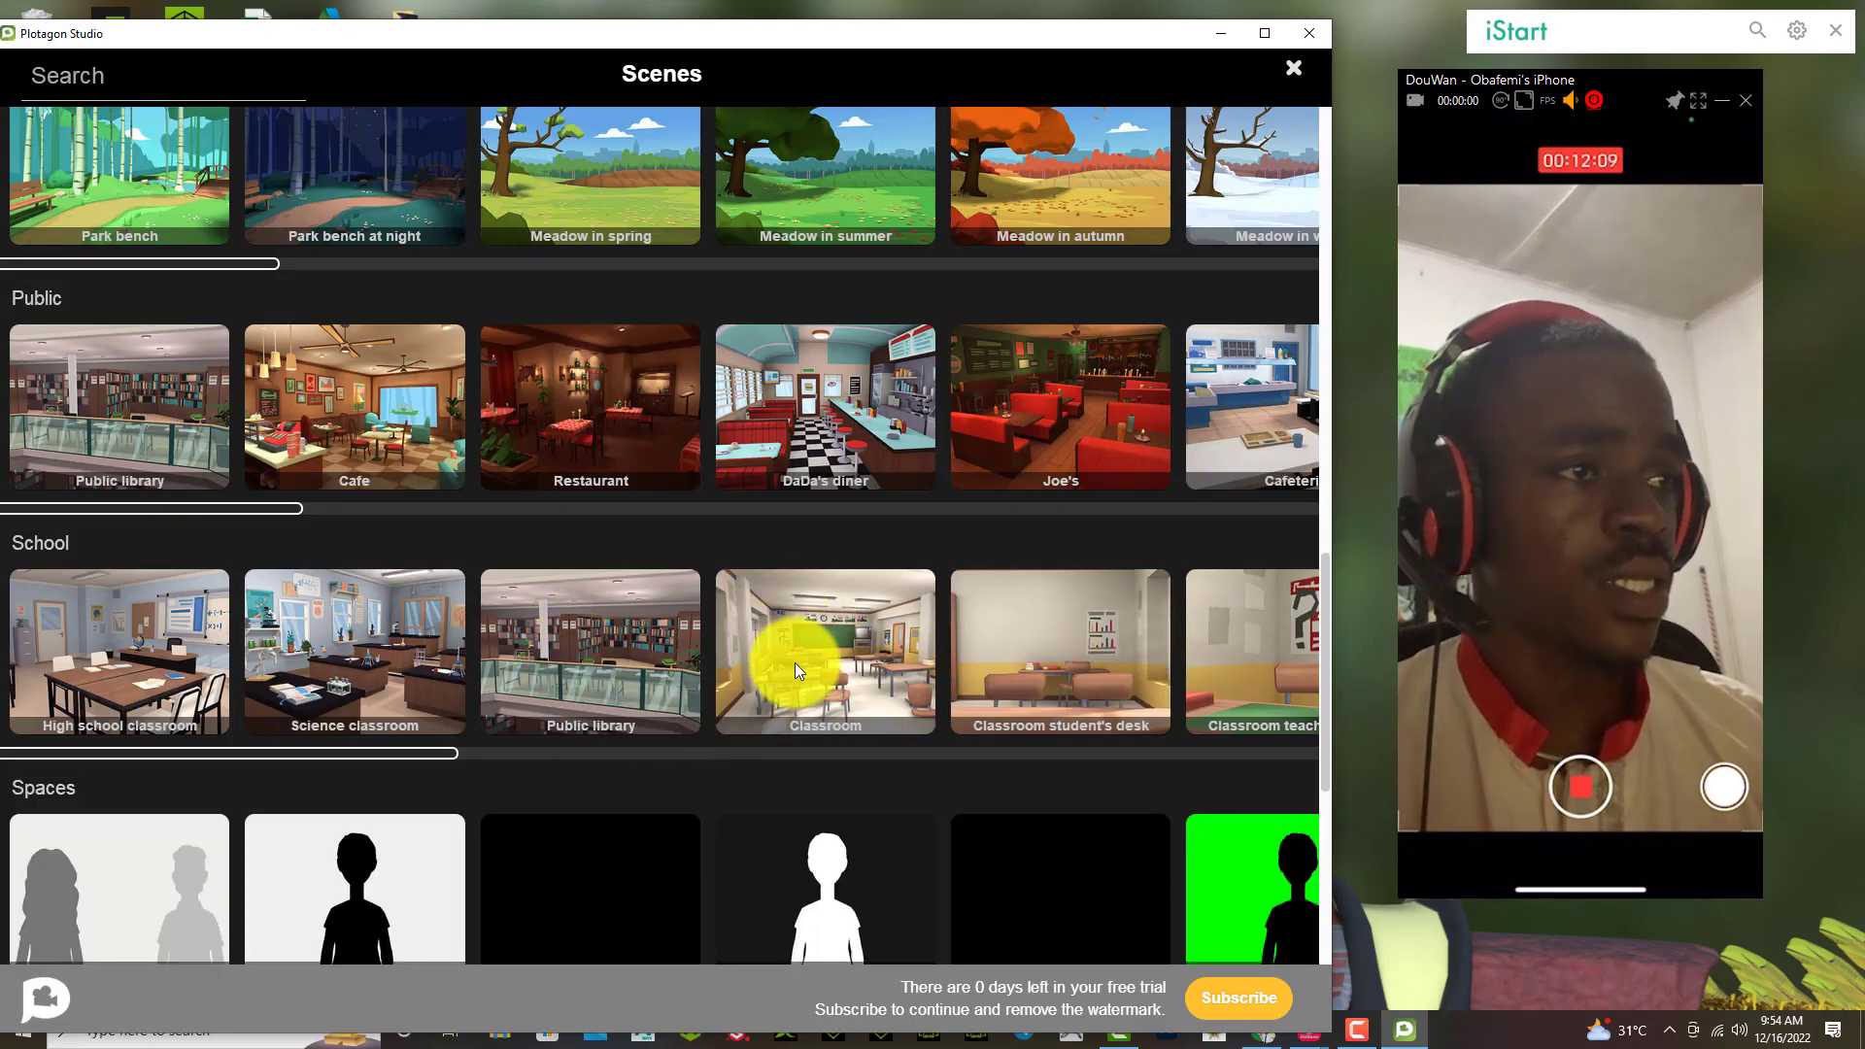
pyautogui.scroll(9, 795, 664)
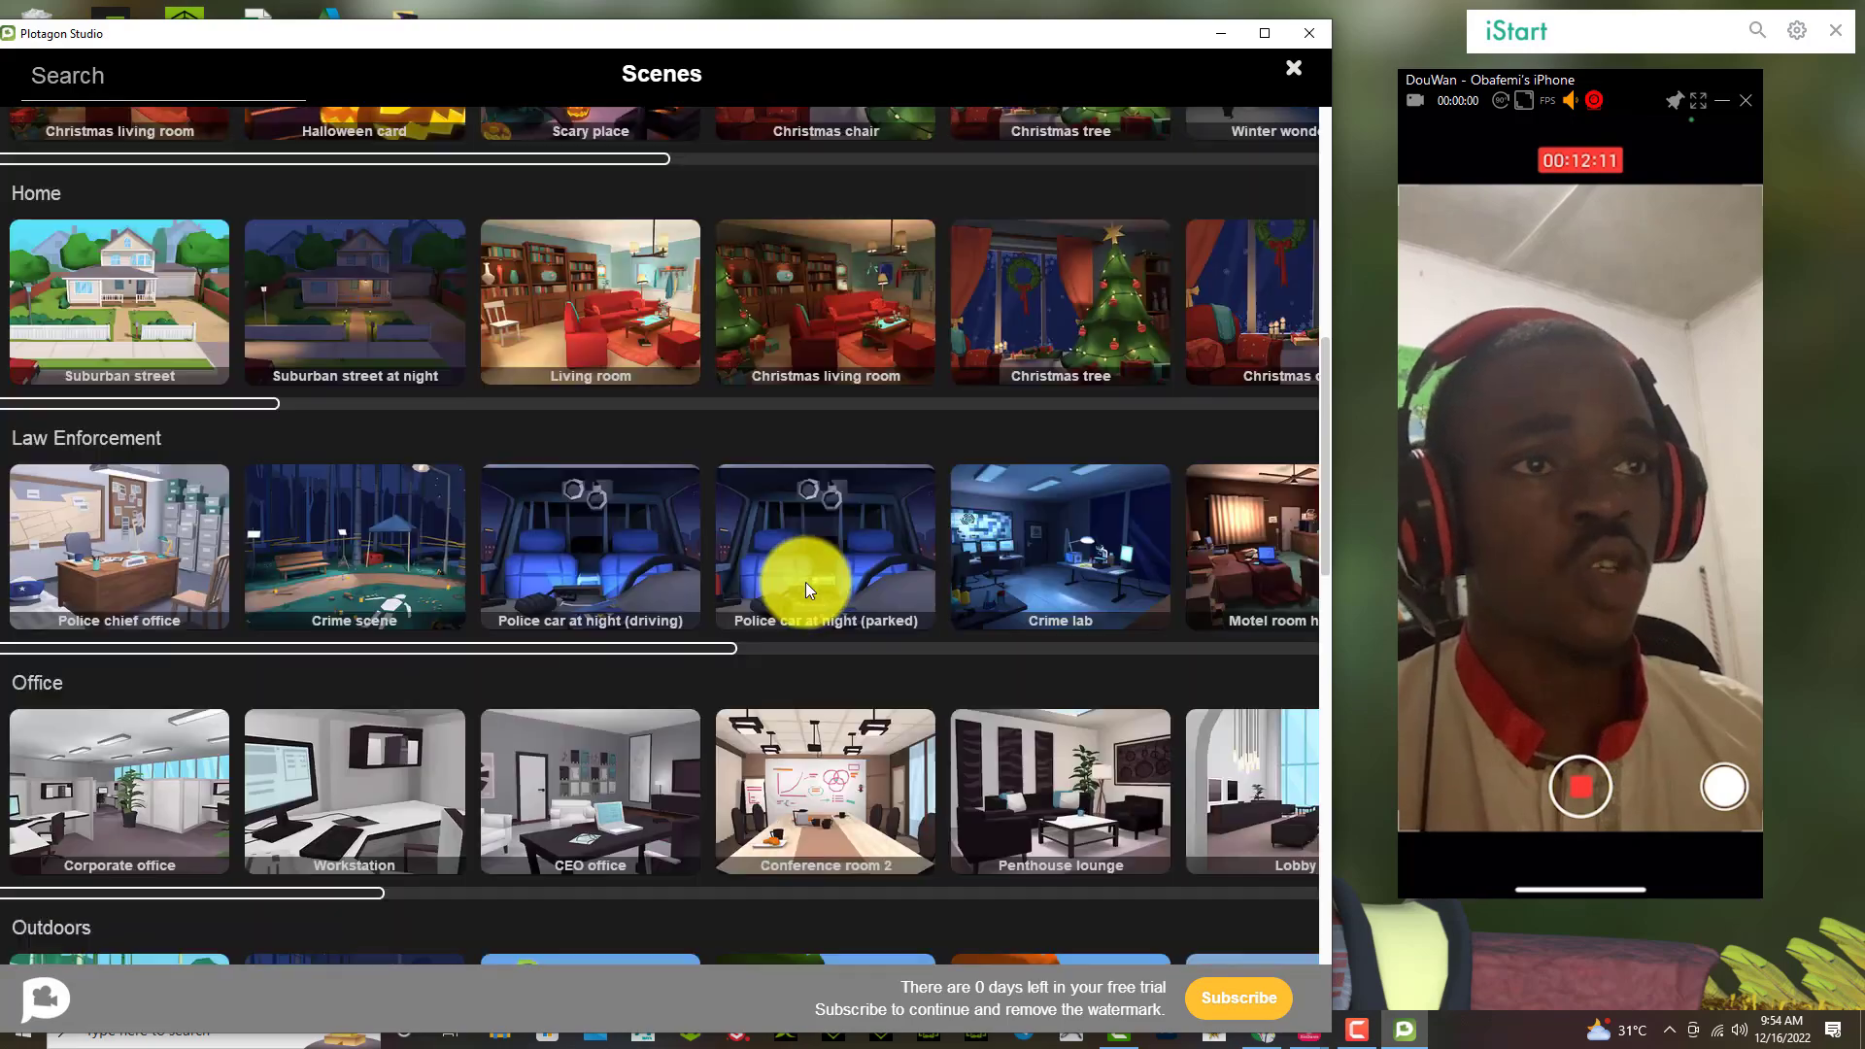
pyautogui.scroll(-15, 807, 582)
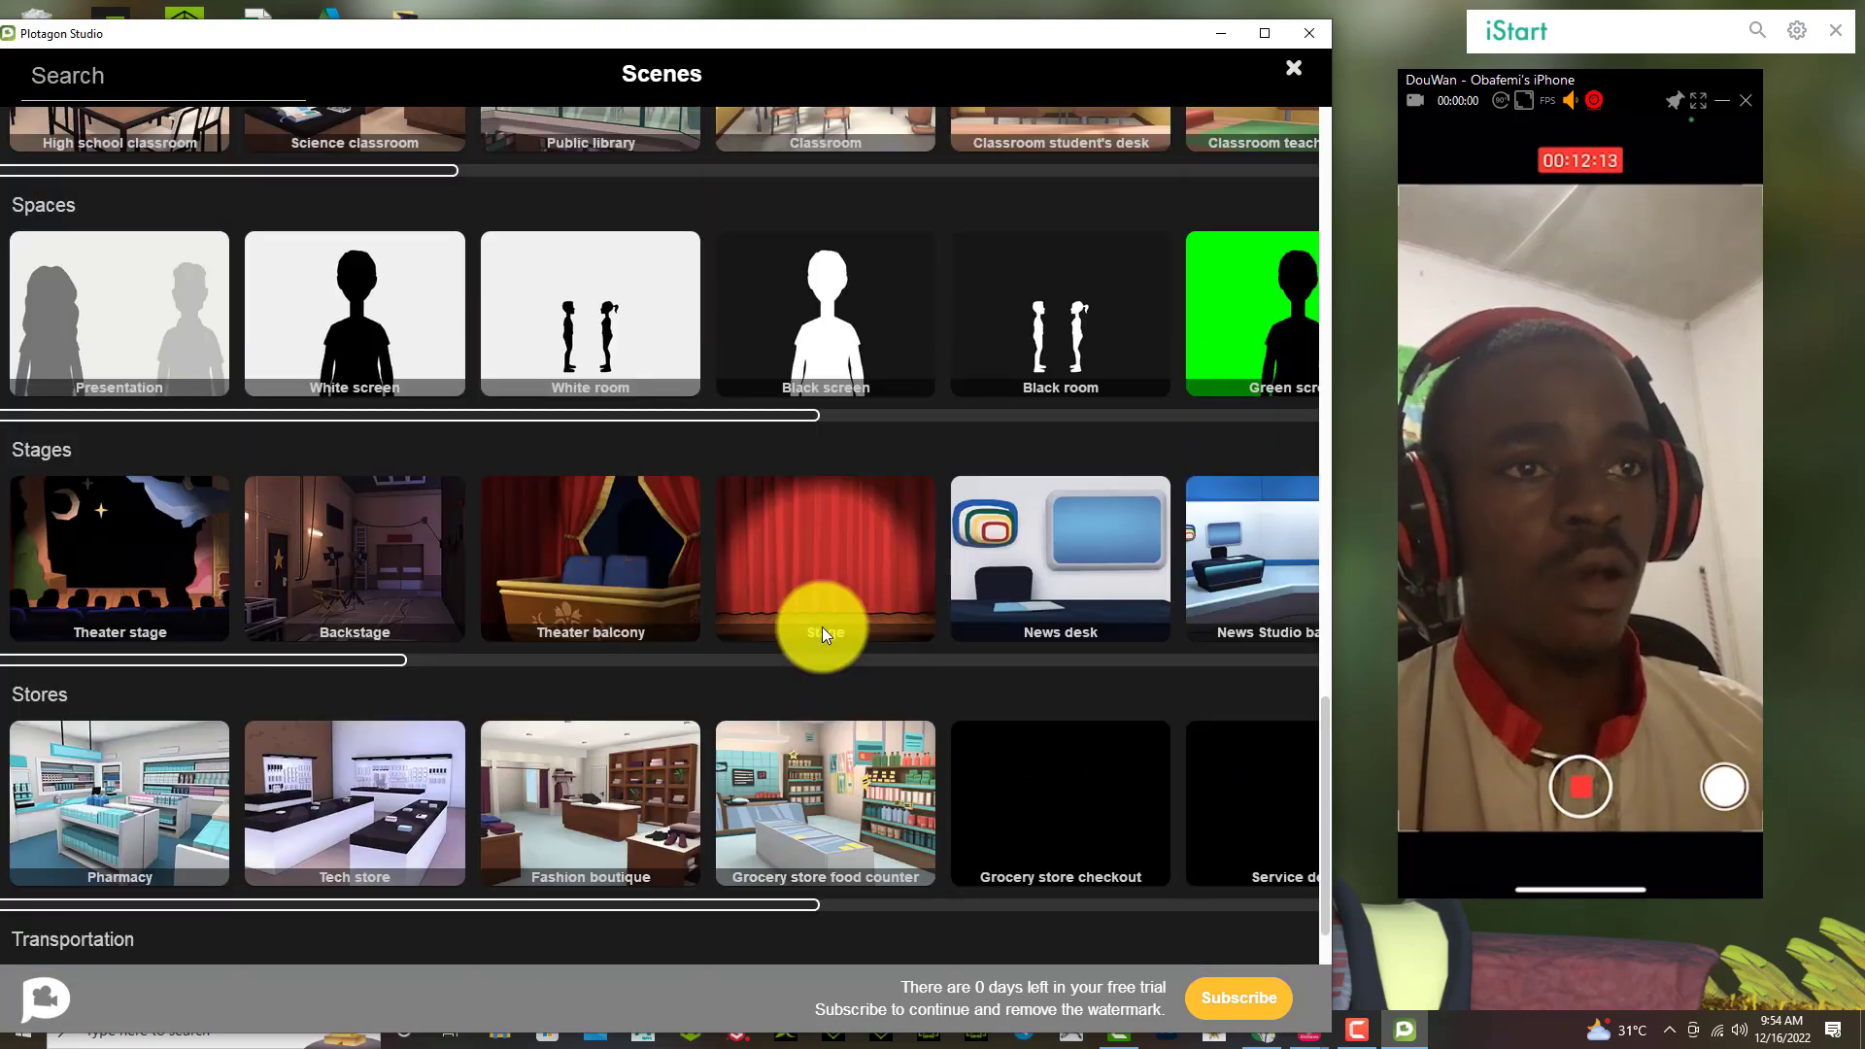
pyautogui.scroll(-4, 822, 632)
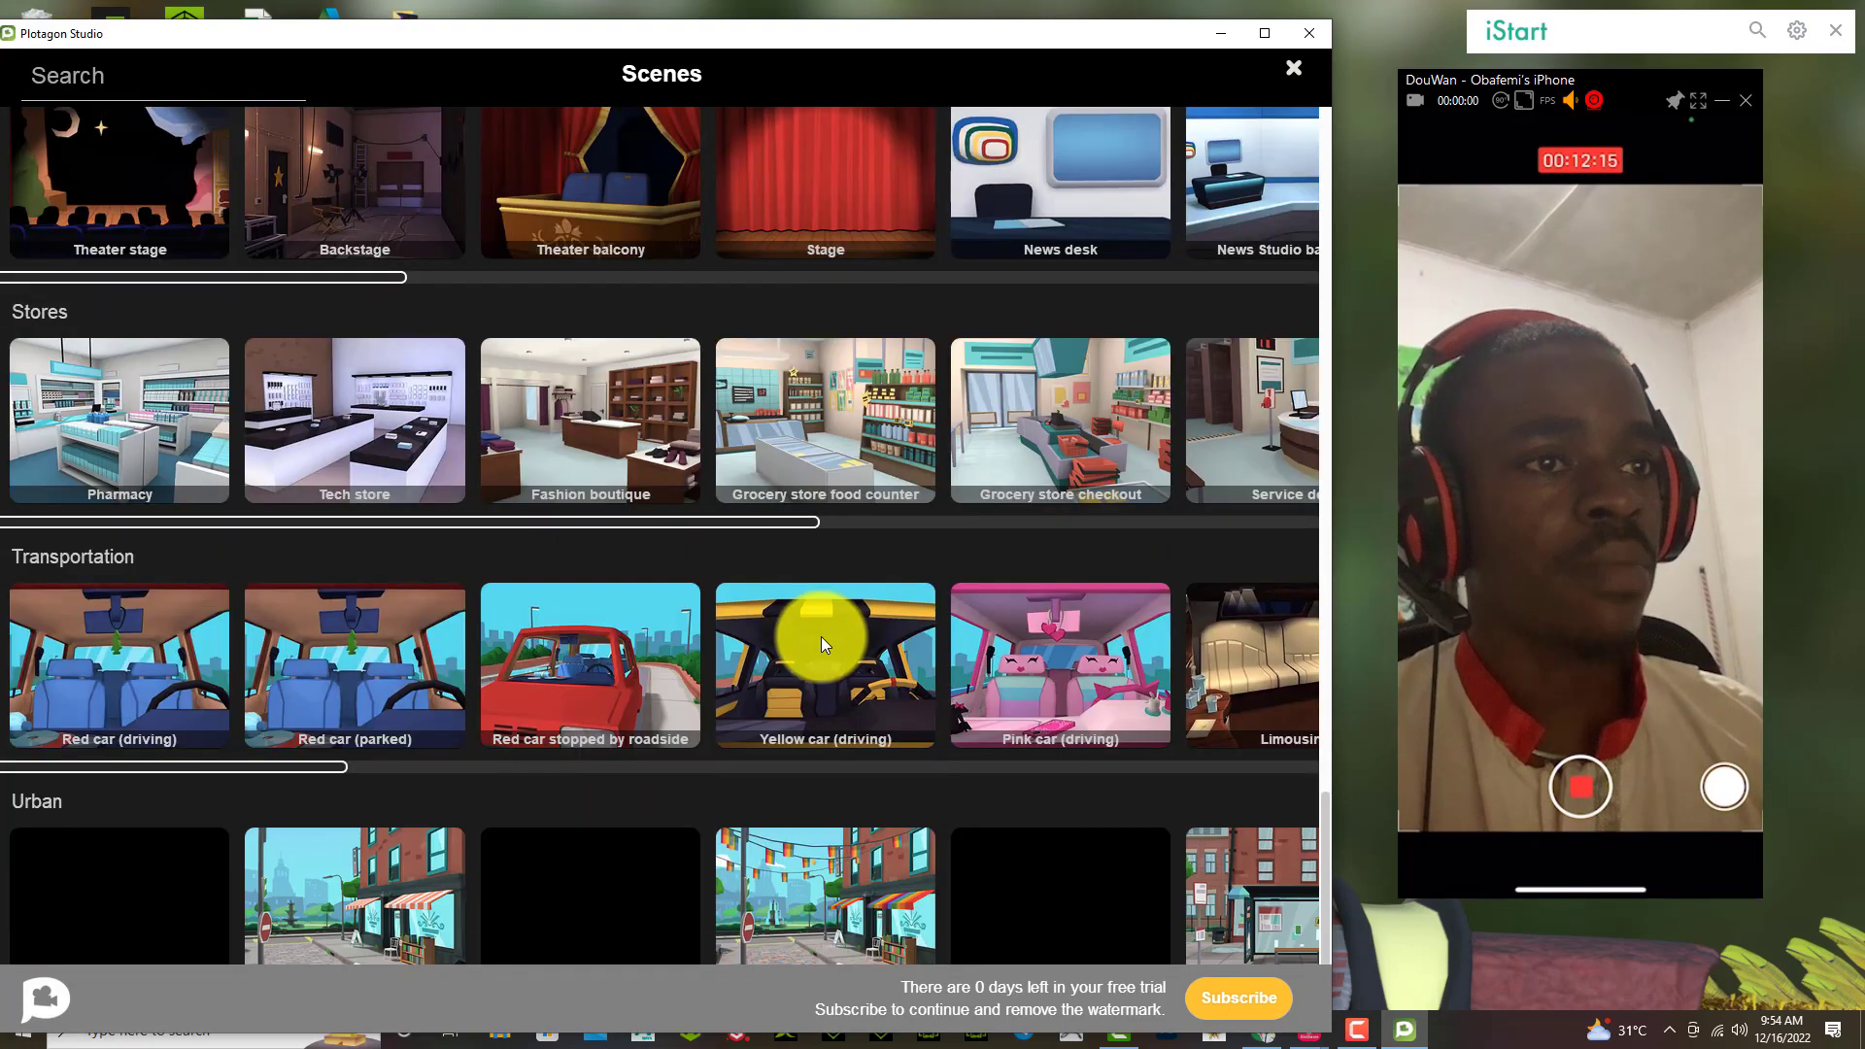